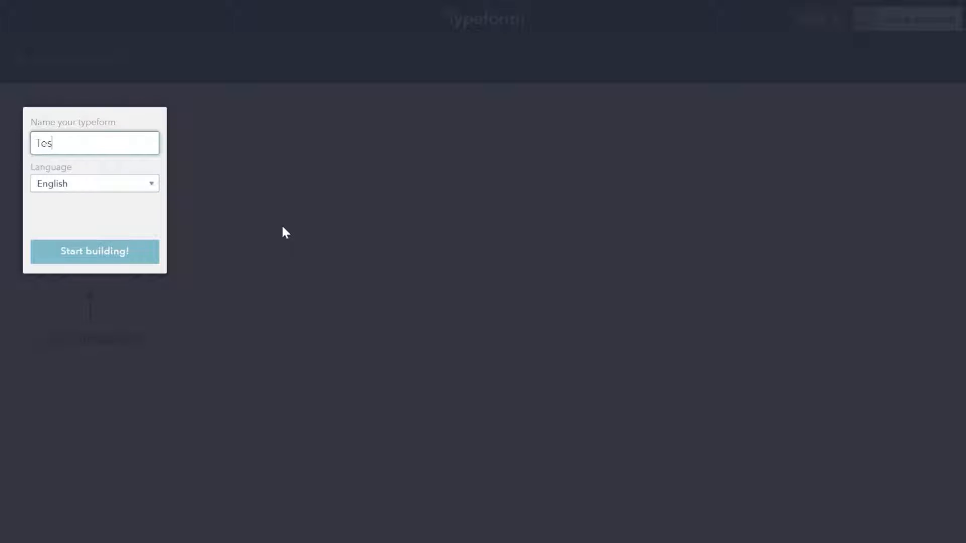
Name the new typeform Test, start building, and dismiss the builder introduction.
{"action": "type", "text": "t"}
{"action": "left_click", "coordinate": [89, 259]}
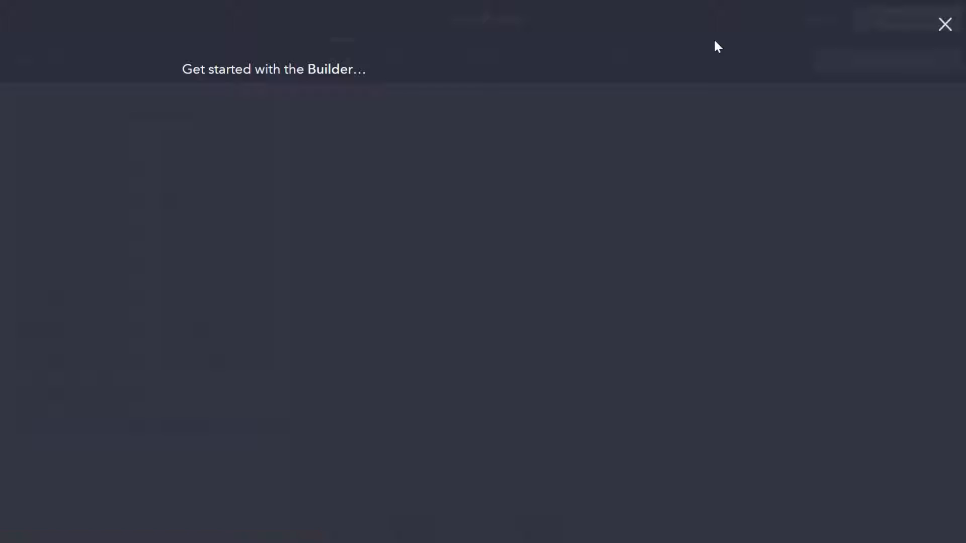
{"action": "left_click", "coordinate": [943, 24]}
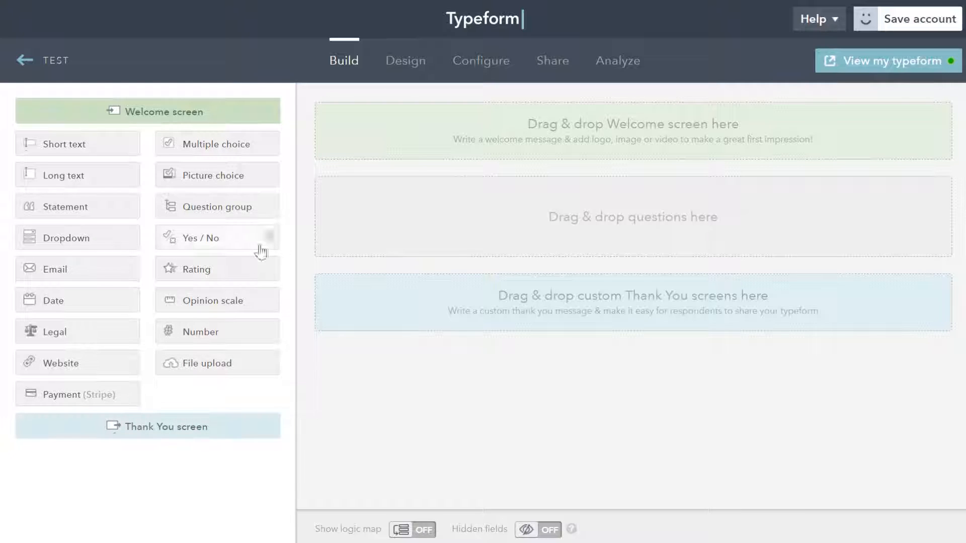
Add a welcome screen with the text "Welcome tomy Survey!" and save it.
{"action": "left_click_drag", "start_coordinate": [183, 112], "coordinate": [450, 144]}
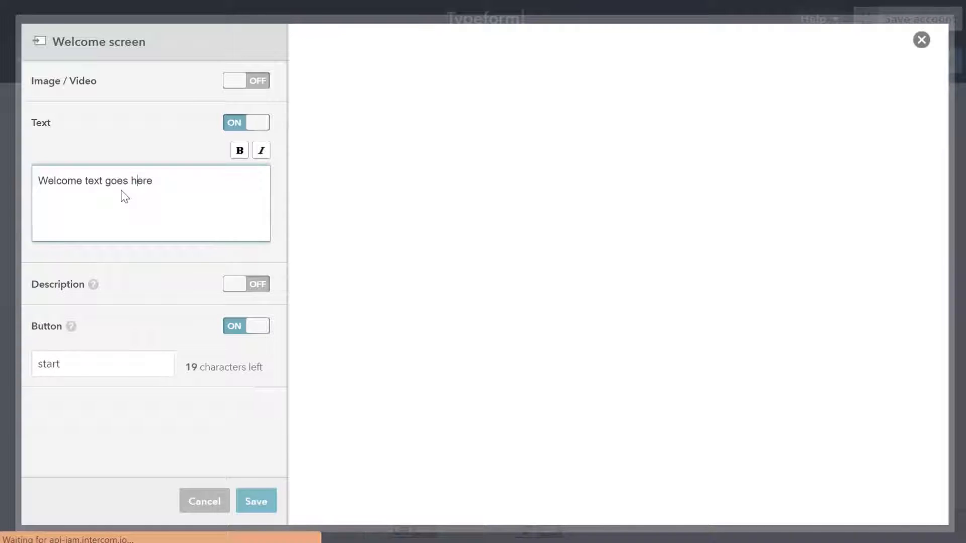
{"action": "left_click_drag", "start_coordinate": [190, 188], "coordinate": [4, 195]}
{"action": "type", "text": "Welcome"}
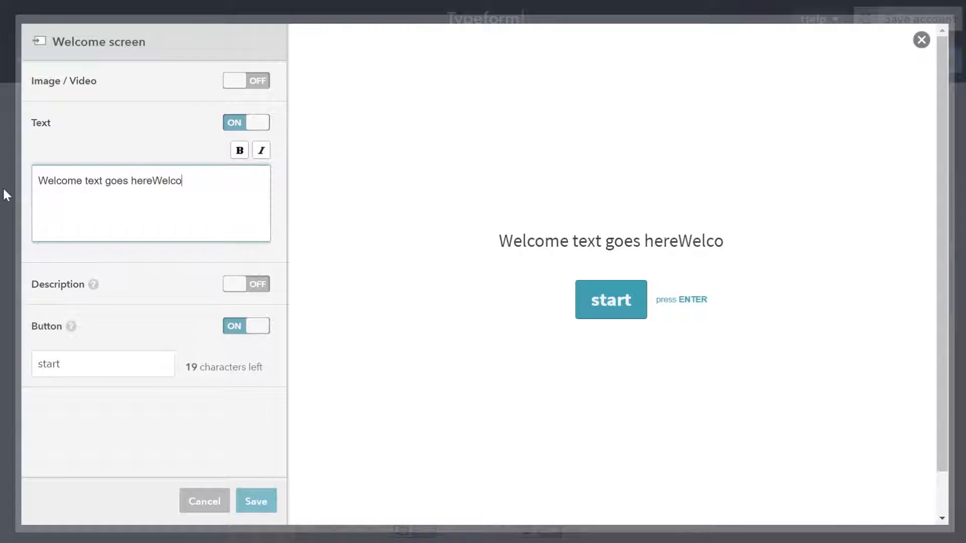
{"action": "key", "text": "BackSpace"}
{"action": "key", "text": "BackSpace"}
{"action": "key", "text": "BackSpace"}
{"action": "key", "text": "BackSpace"}
{"action": "key", "text": "BackSpace"}
{"action": "key", "text": "BackSpace"}
{"action": "key", "text": "BackSpace"}
{"action": "key", "text": "BackSpace"}
{"action": "key", "text": "BackSpace"}
{"action": "key", "text": "BackSpace"}
{"action": "key", "text": "BackSpace"}
{"action": "key", "text": "BackSpace"}
{"action": "key", "text": "BackSpace"}
{"action": "key", "text": "BackSpace"}
{"action": "key", "text": "BackSpace"}
{"action": "key", "text": "BackSpace"}
{"action": "key", "text": "BackSpace"}
{"action": "key", "text": "BackSpace"}
{"action": "key", "text": "BackSpace"}
{"action": "key", "text": "BackSpace"}
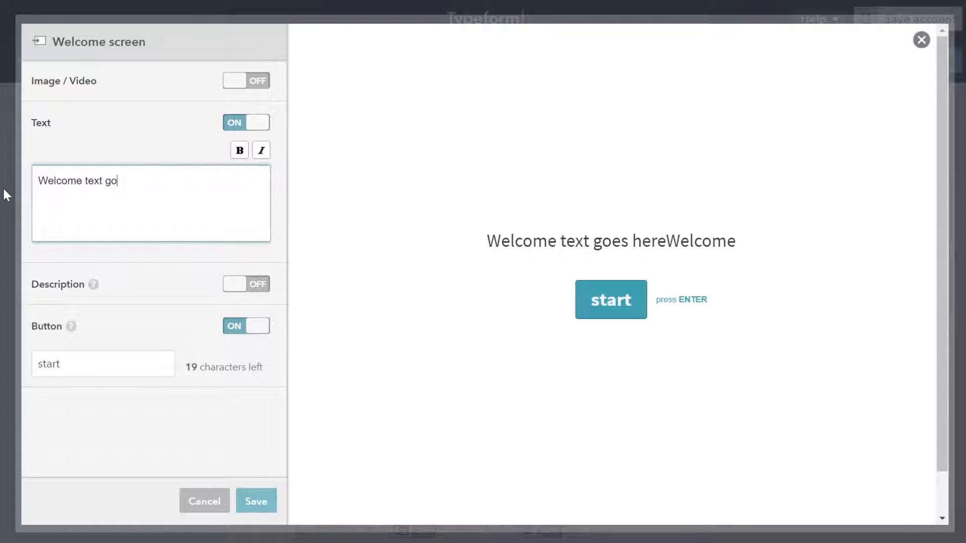
{"action": "type", "text": "Welcome"}
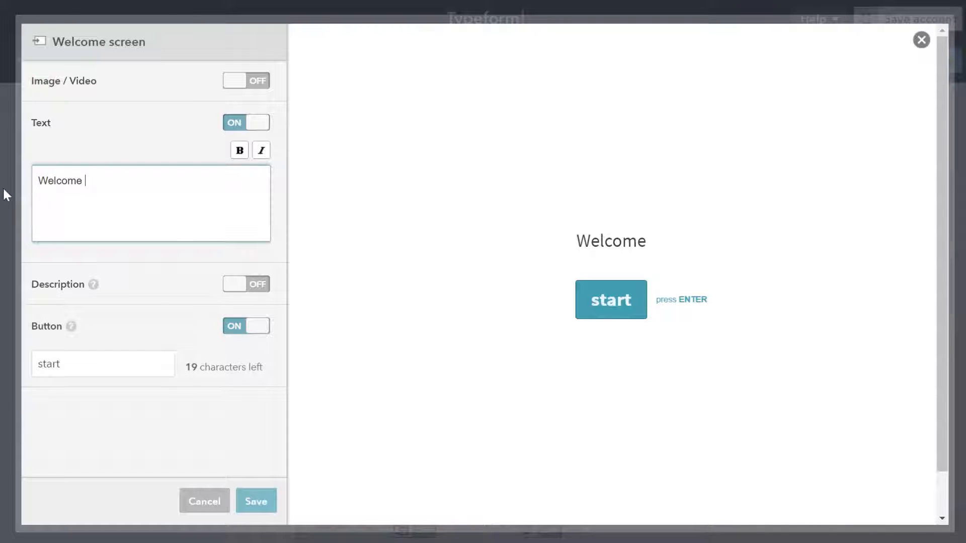
{"action": "type", "text": " tomy Survey"}
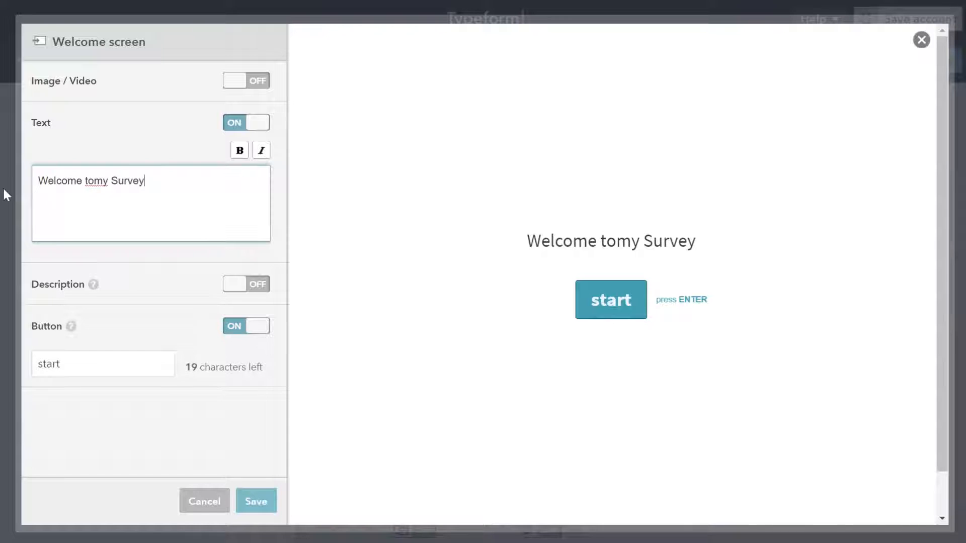
{"action": "type", "text": "!"}
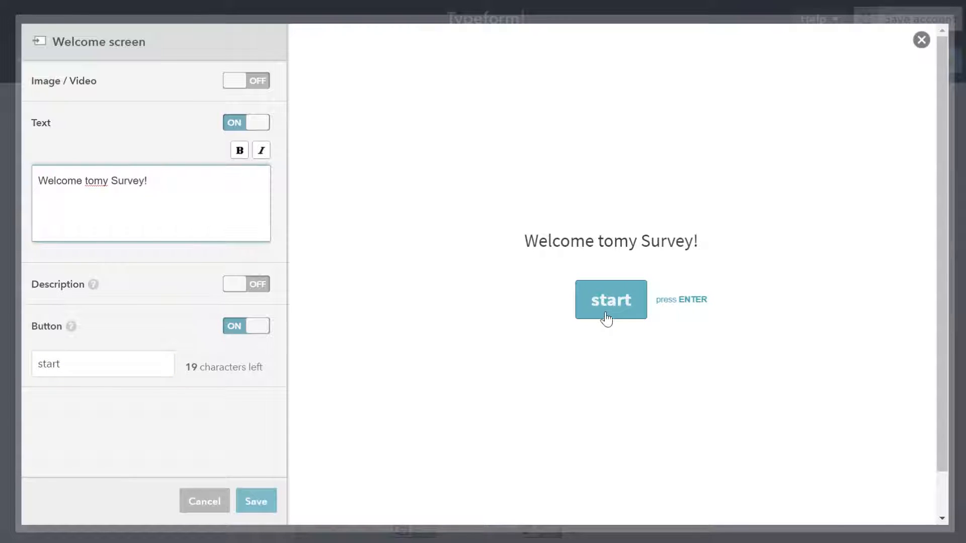
{"action": "left_click", "coordinate": [248, 510]}
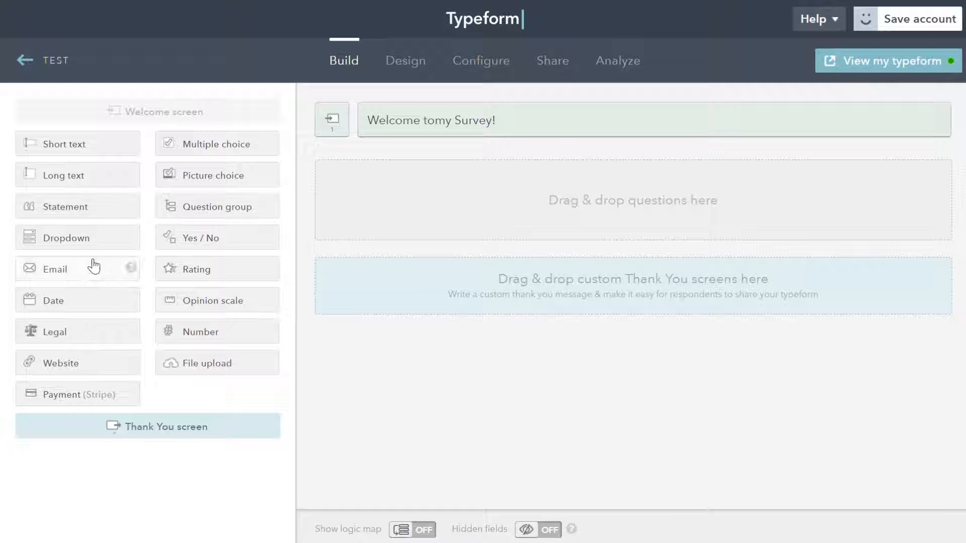
Add a multiple-choice question asking "What is your gender?".
{"action": "left_click_drag", "start_coordinate": [243, 147], "coordinate": [583, 173]}
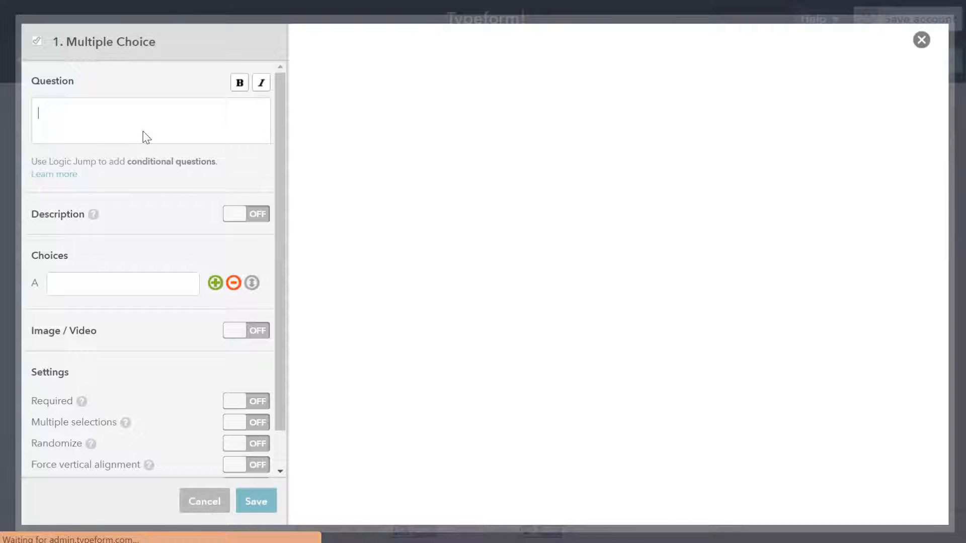
{"action": "type", "text": "What"}
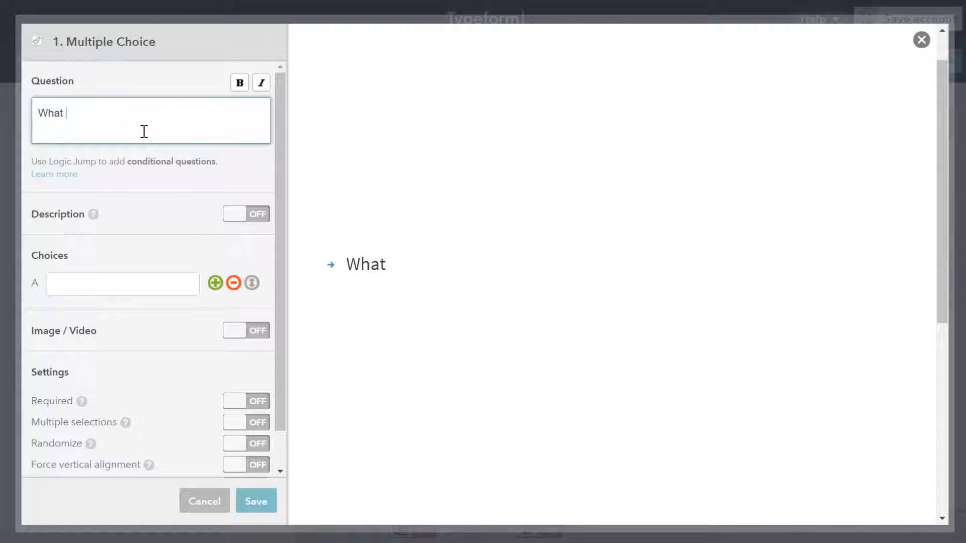
{"action": "type", "text": "is your"}
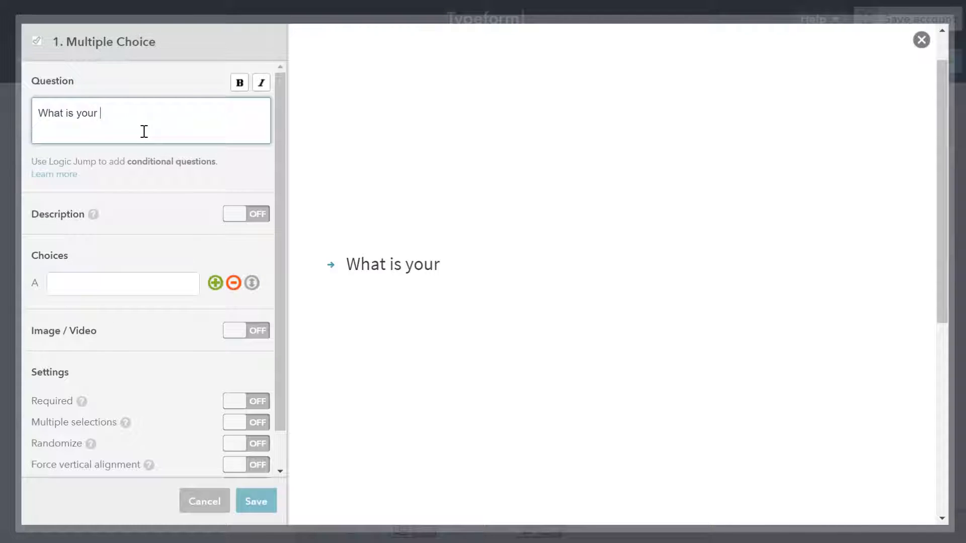
{"action": "type", "text": " gender?"}
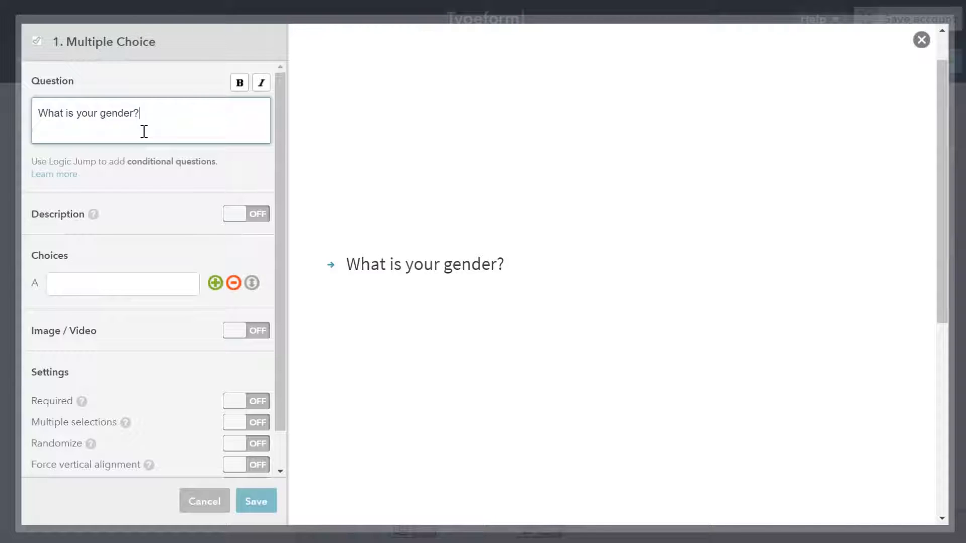
Enter the answer choices Male and Female for the gender question.
{"action": "left_click", "coordinate": [141, 277]}
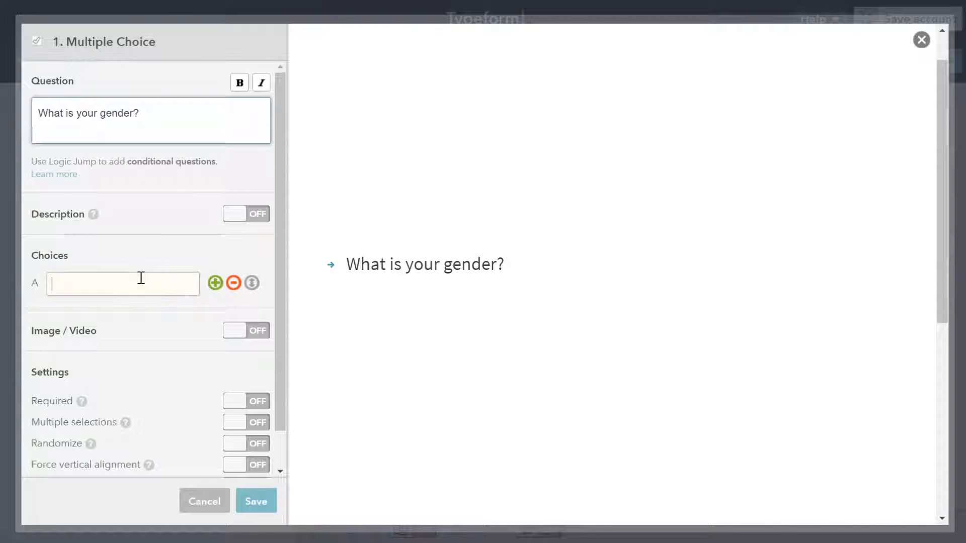
{"action": "type", "text": "Fem"}
{"action": "key", "text": "BackSpace"}
{"action": "key", "text": "BackSpace"}
{"action": "key", "text": "BackSpace"}
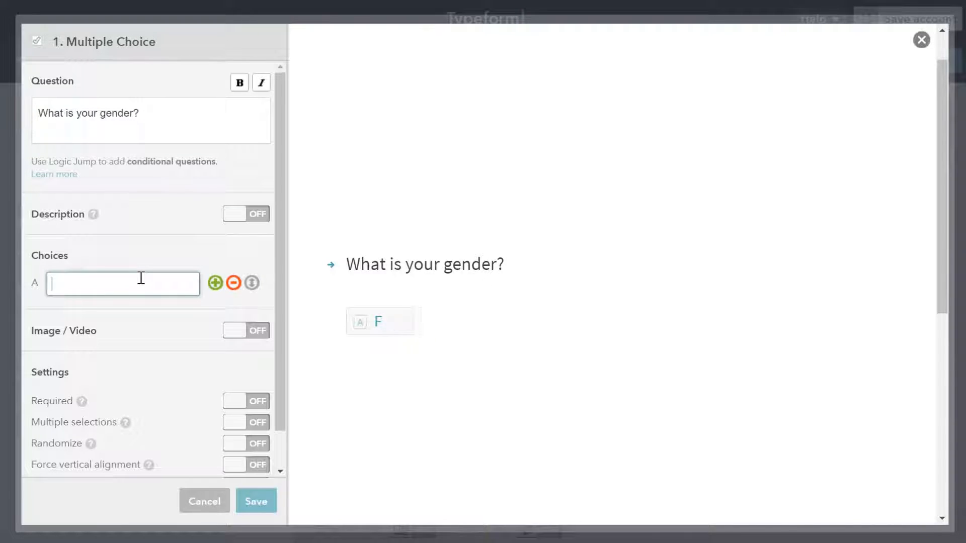
{"action": "type", "text": "Male"}
{"action": "key", "text": "Tab"}
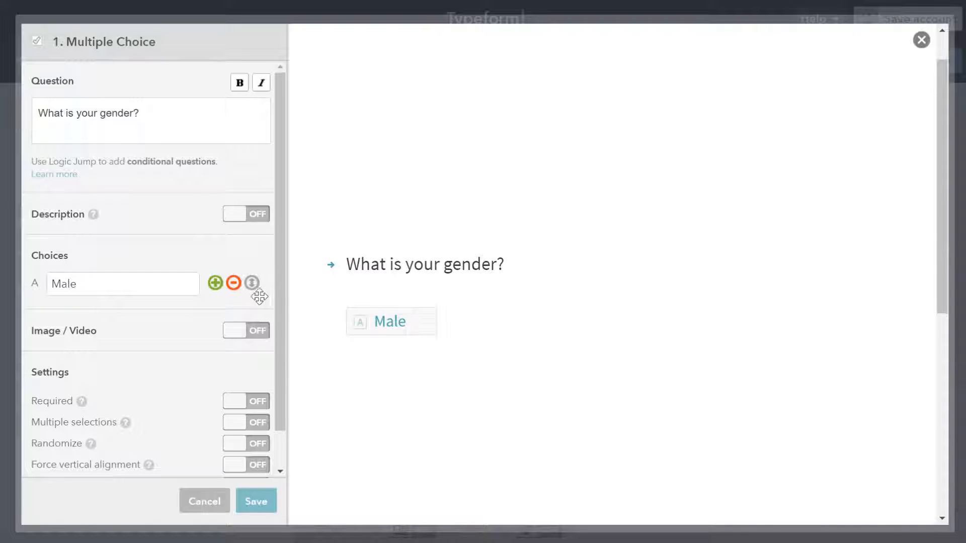
{"action": "left_click", "coordinate": [216, 283]}
{"action": "type", "text": "F"}
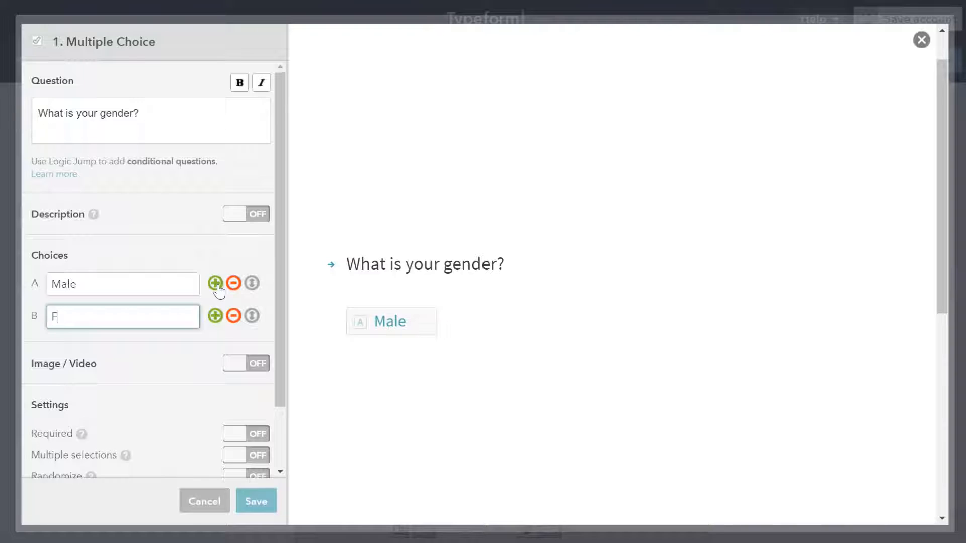
{"action": "type", "text": "emale"}
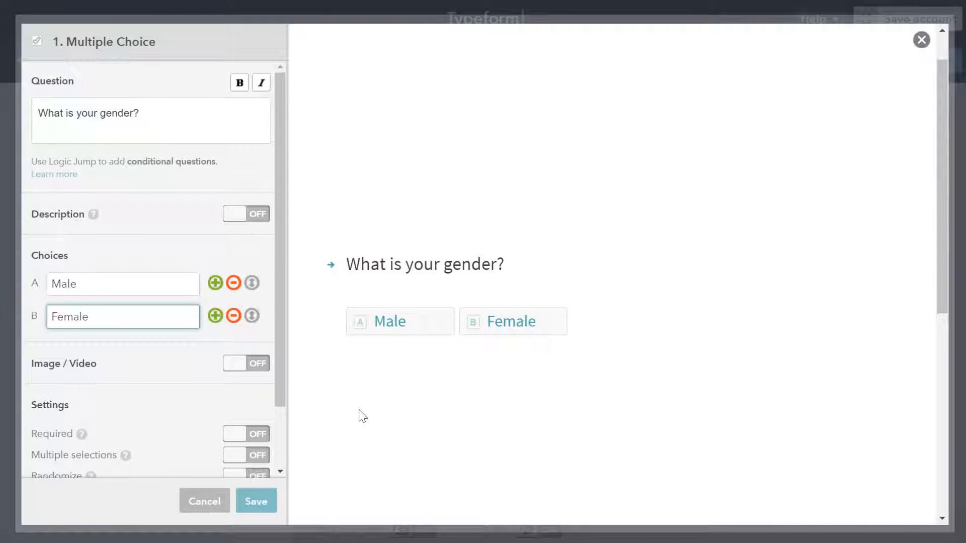
Turn on the Required and Randomize settings for the gender question.
{"action": "scroll", "coordinate": [274, 441], "scroll_direction": "down", "scroll_amount": 1}
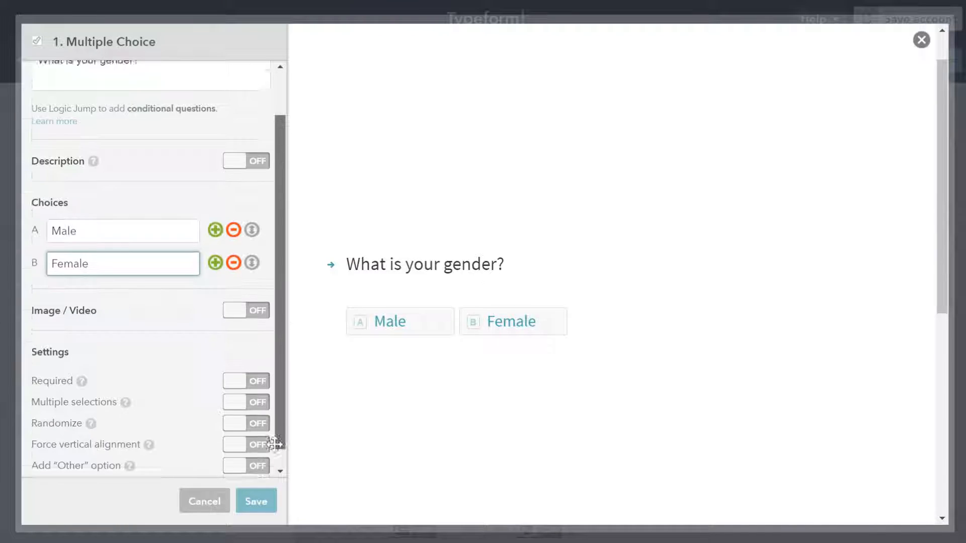
{"action": "left_click", "coordinate": [248, 360]}
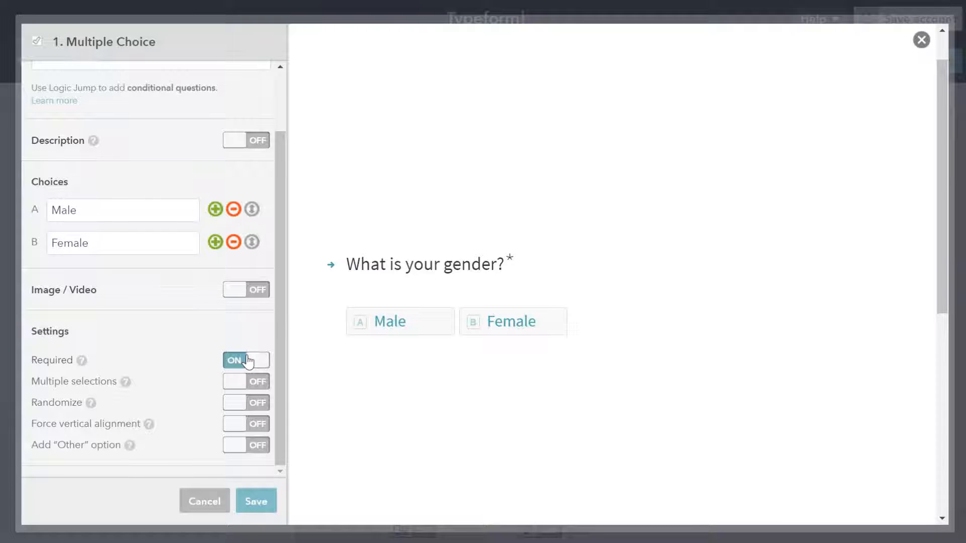
{"action": "left_click", "coordinate": [255, 403]}
{"action": "left_click", "coordinate": [248, 382]}
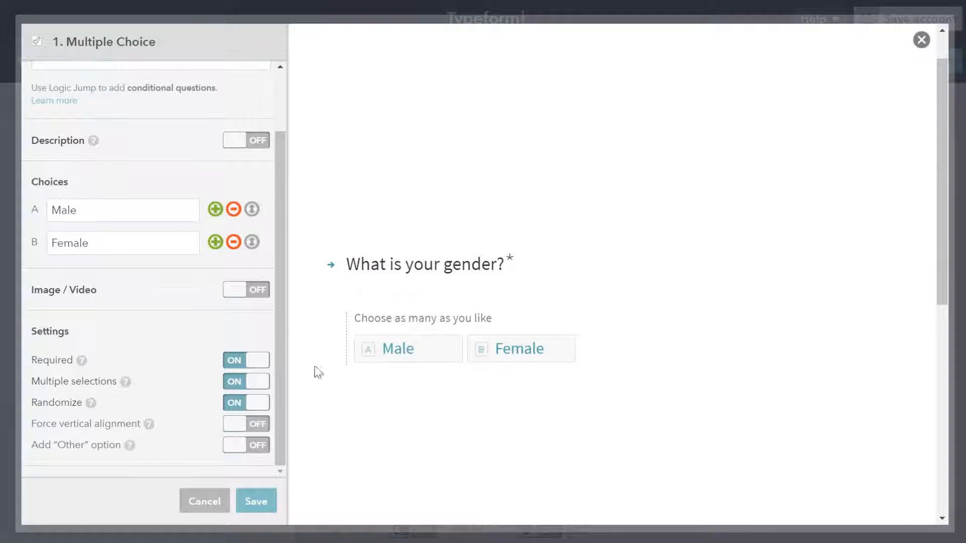
{"action": "left_click", "coordinate": [249, 383]}
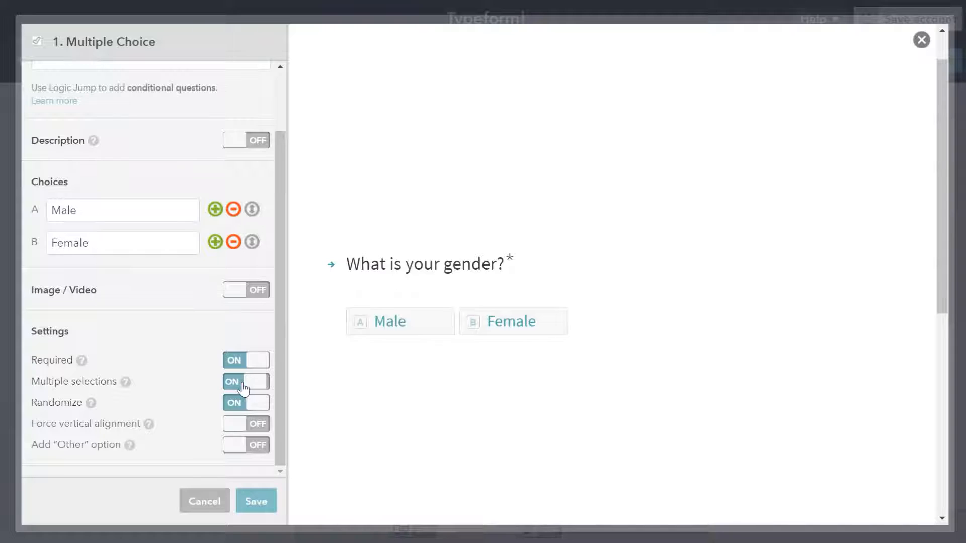
{"action": "left_click", "coordinate": [253, 424]}
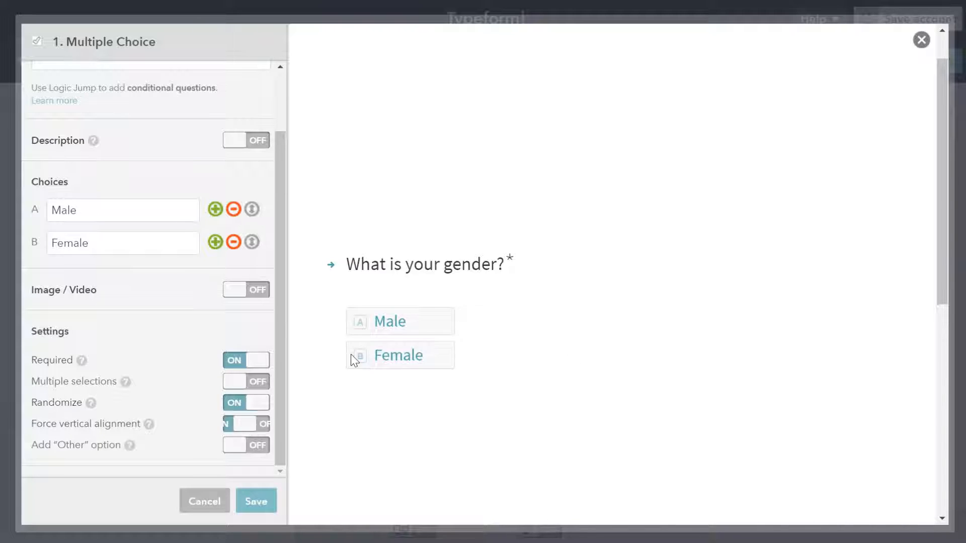
{"action": "left_click", "coordinate": [254, 424]}
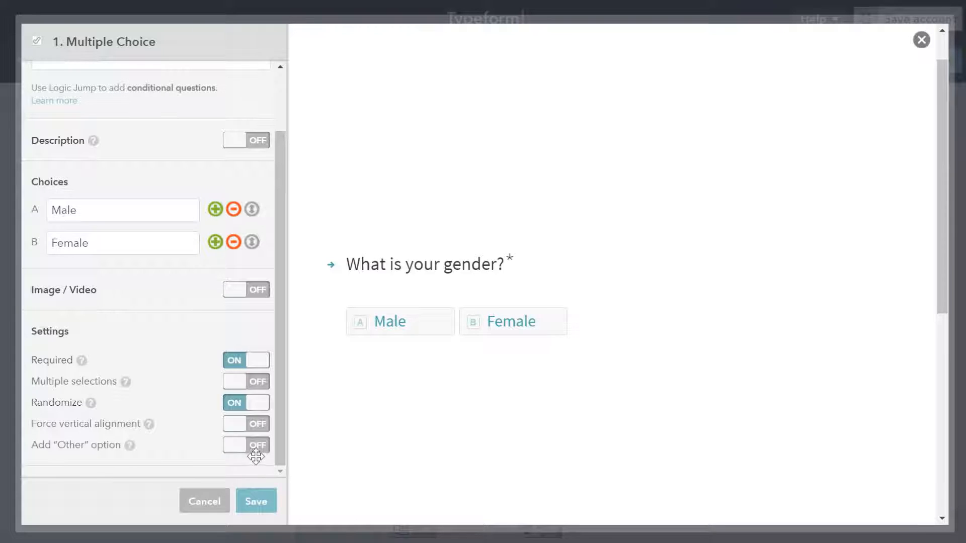
{"action": "left_click", "coordinate": [239, 445]}
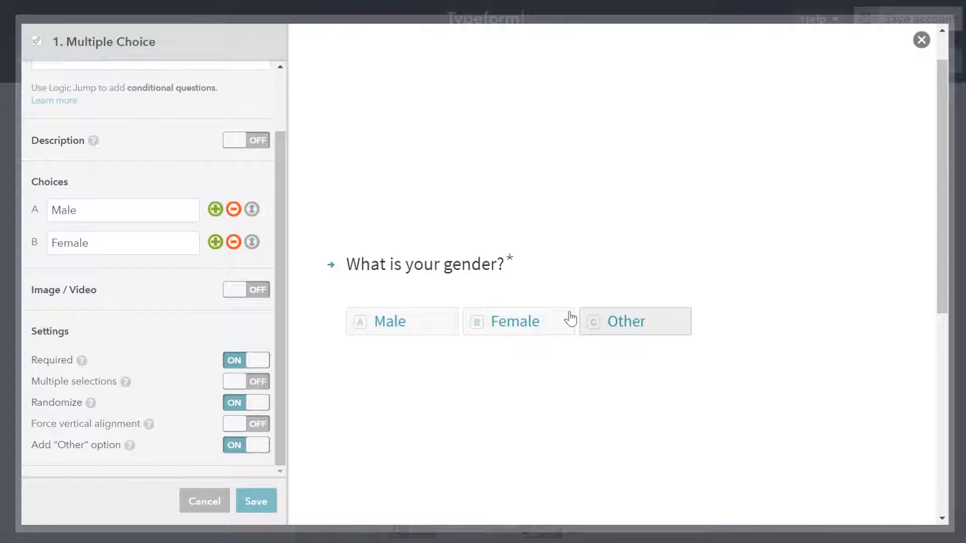
{"action": "left_click", "coordinate": [244, 446]}
Save the gender question and dismiss the save-account prompt.
{"action": "left_click", "coordinate": [256, 511]}
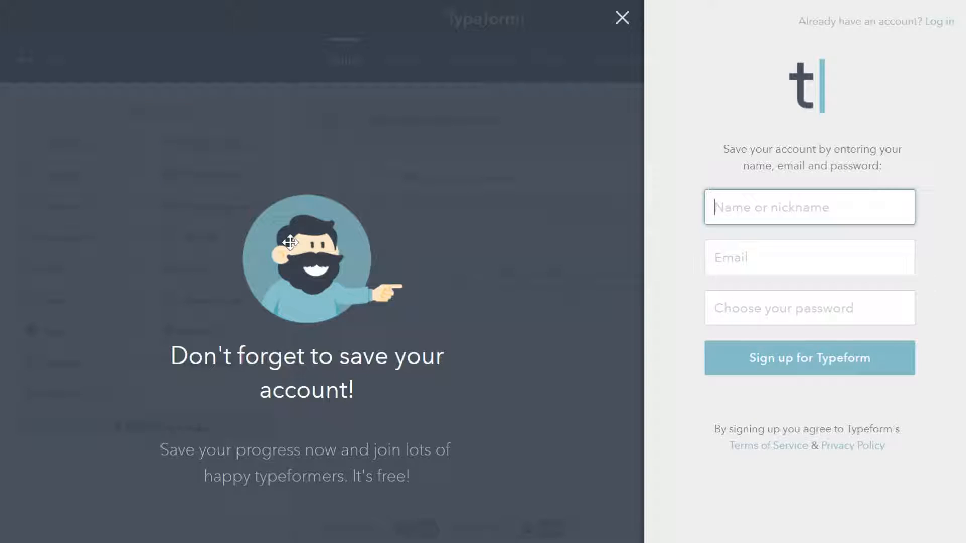
{"action": "left_click", "coordinate": [620, 18]}
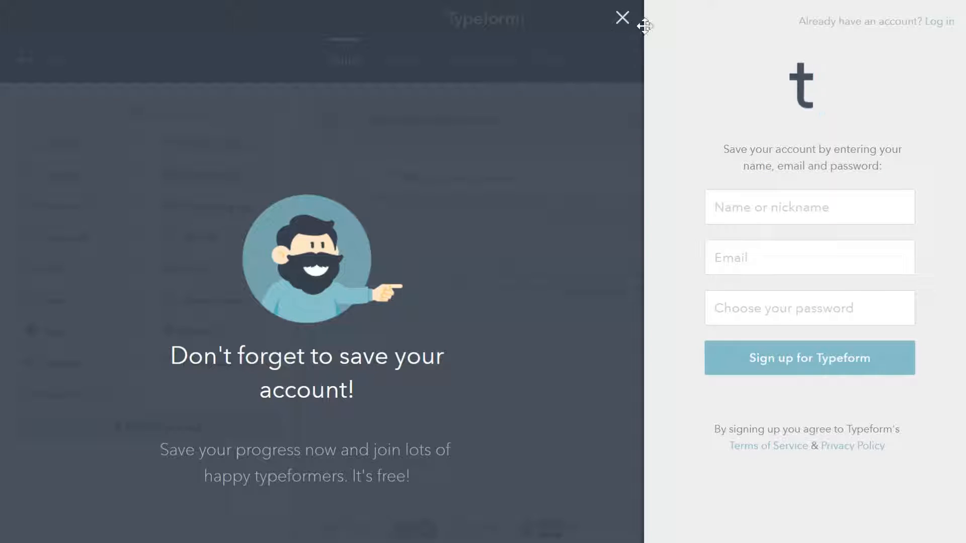
{"action": "left_click", "coordinate": [622, 19]}
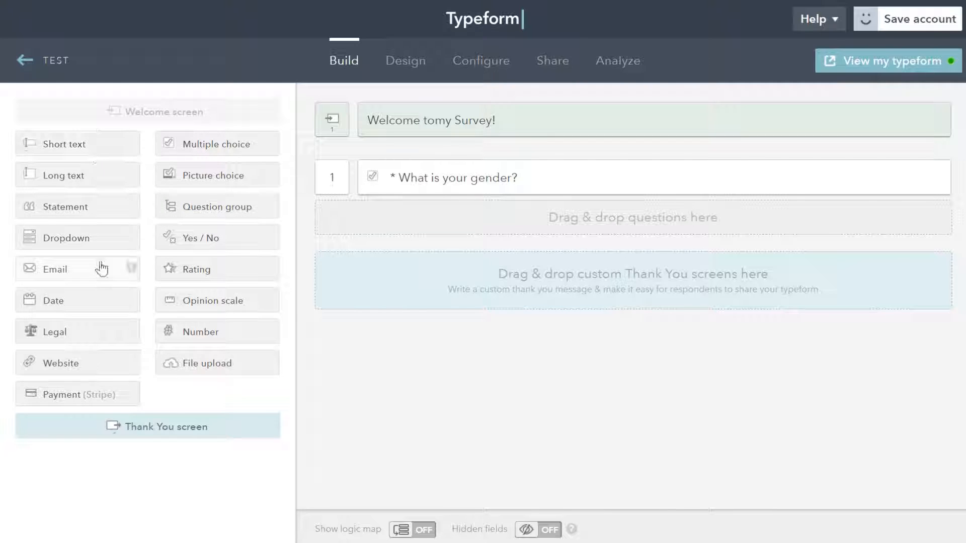
Add a long-text question asking "Tell me about yourself.".
{"action": "left_click_drag", "start_coordinate": [67, 178], "coordinate": [439, 221]}
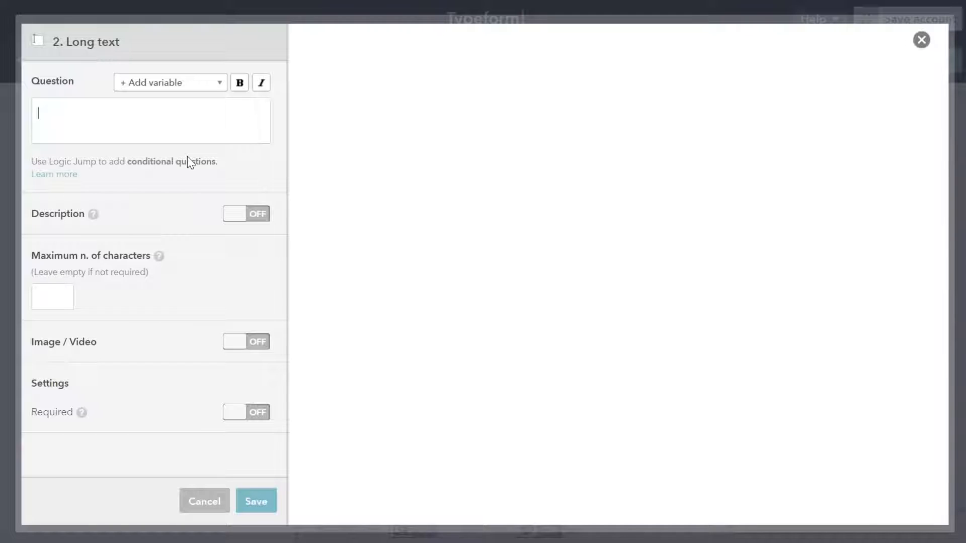
{"action": "type", "text": "Tell me "}
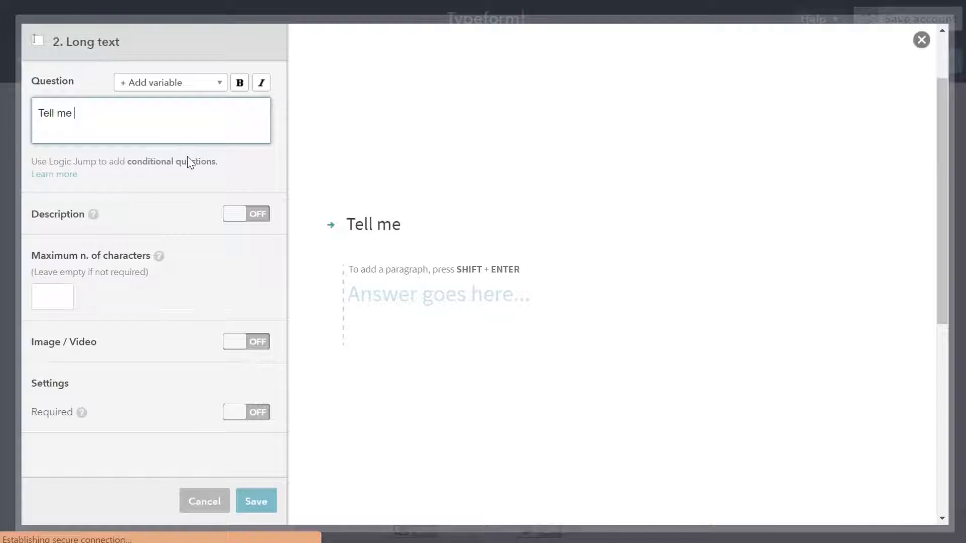
{"action": "type", "text": "ab"}
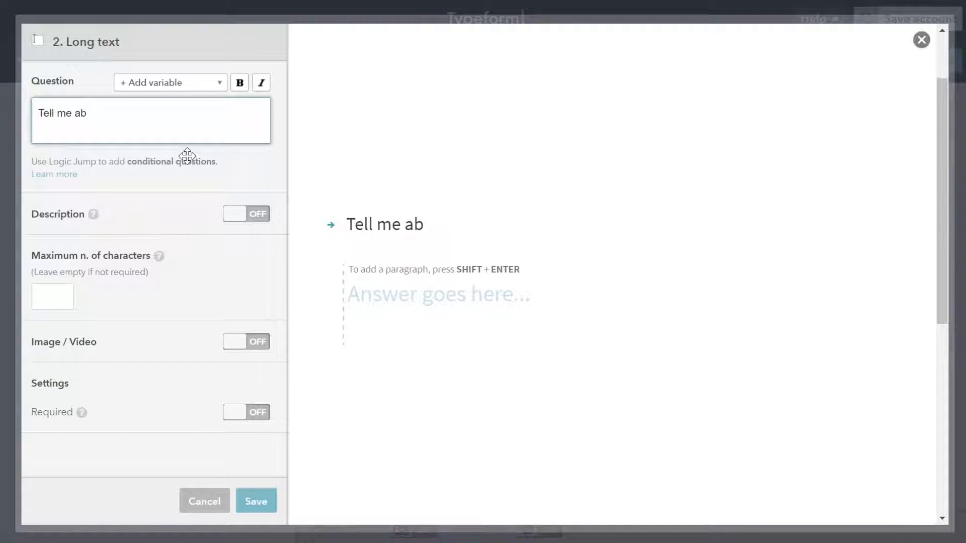
{"action": "type", "text": "out yours"}
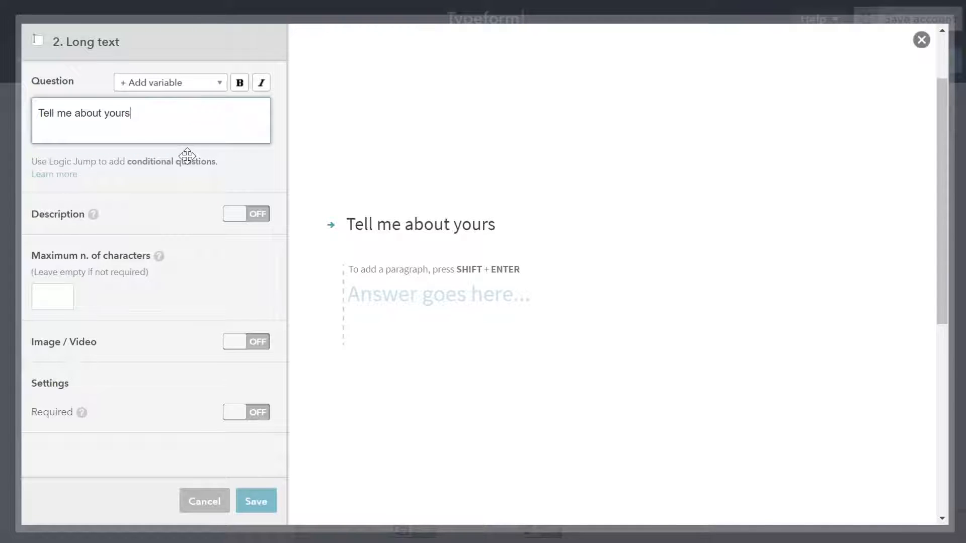
{"action": "type", "text": "selelf."}
Limit the long-text answer to 100 characters, enable Image / Video, and save the question.
{"action": "left_click", "coordinate": [54, 299]}
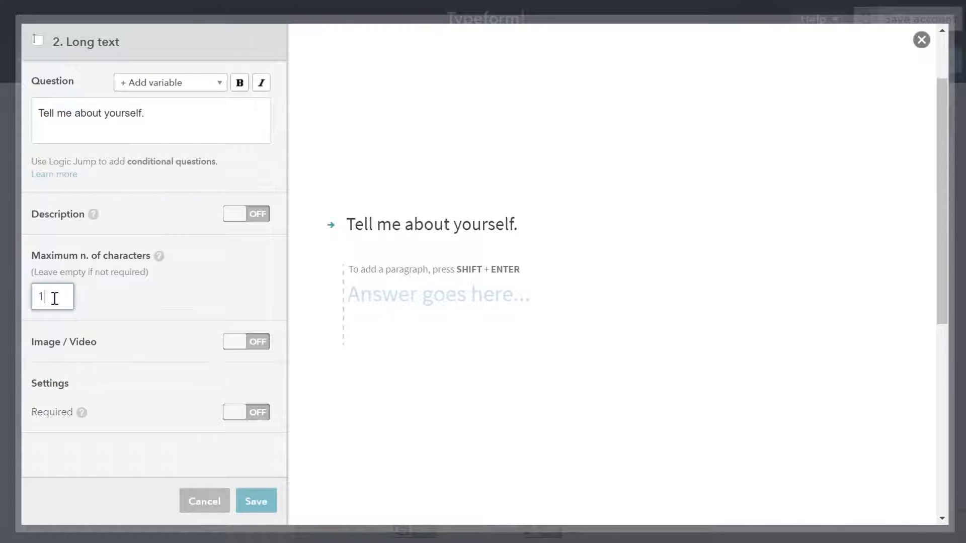
{"action": "type", "text": "100"}
{"action": "left_click", "coordinate": [238, 417]}
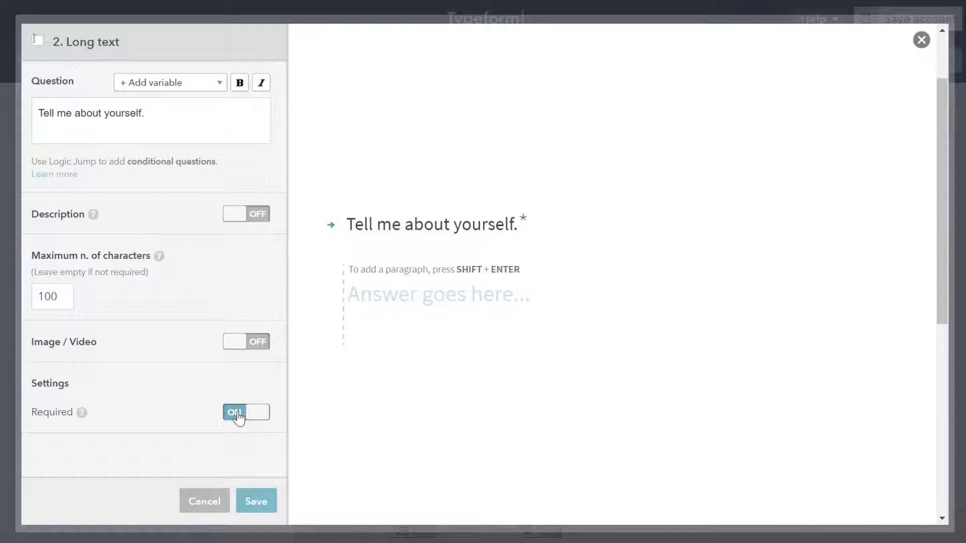
{"action": "left_click", "coordinate": [251, 347]}
{"action": "left_click", "coordinate": [250, 348]}
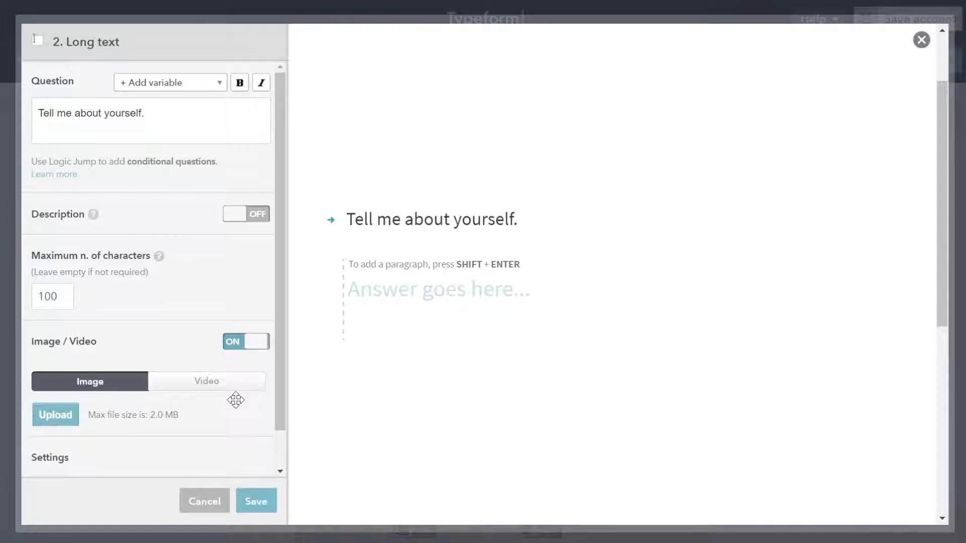
{"action": "left_click", "coordinate": [245, 506]}
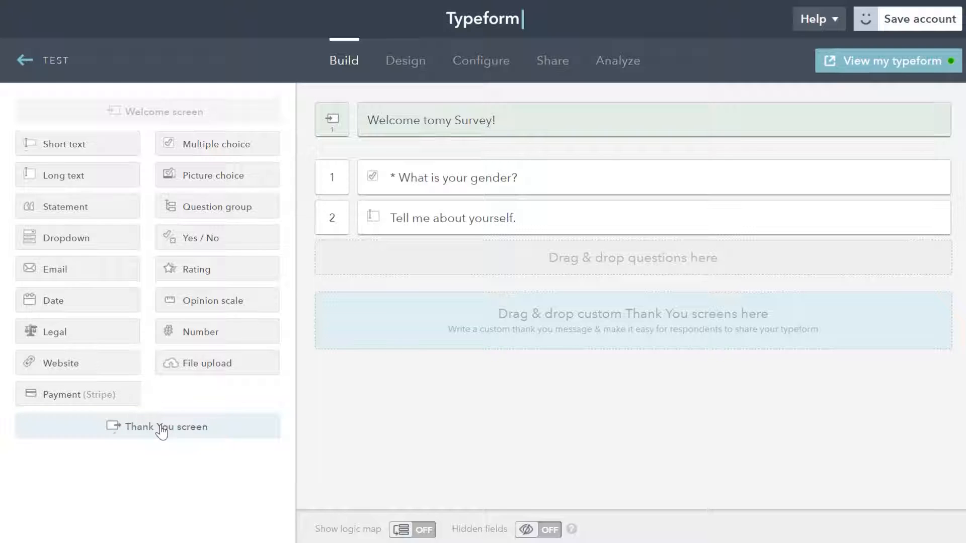
Preview the typeform, start it, and answer Female to the gender question.
{"action": "mouse_move", "coordinate": [103, 432]}
{"action": "left_mouse_down"}
{"action": "mouse_move", "coordinate": [508, 360]}
{"action": "mouse_move", "coordinate": [546, 307]}
{"action": "mouse_move", "coordinate": [548, 330]}
{"action": "mouse_move", "coordinate": [107, 431]}
{"action": "left_mouse_up"}
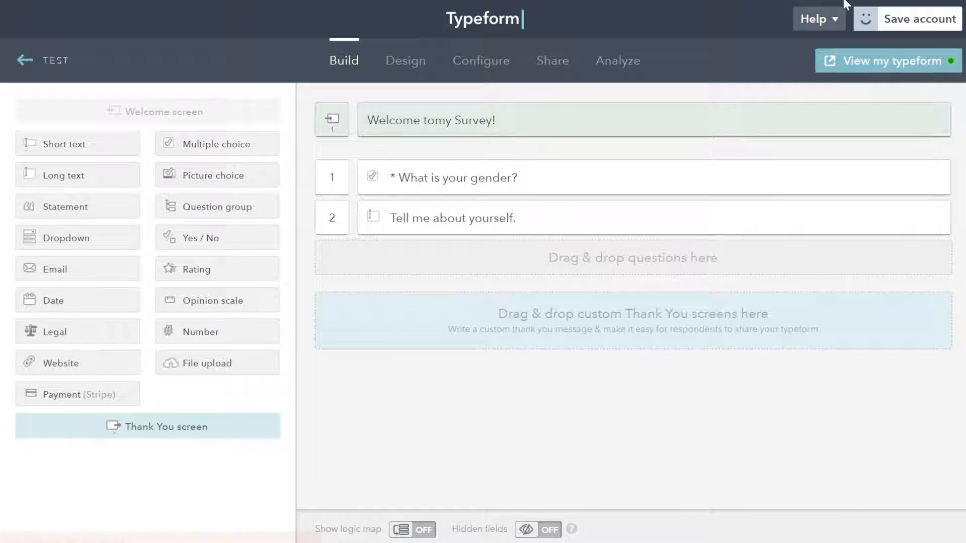
{"action": "left_click", "coordinate": [901, 64]}
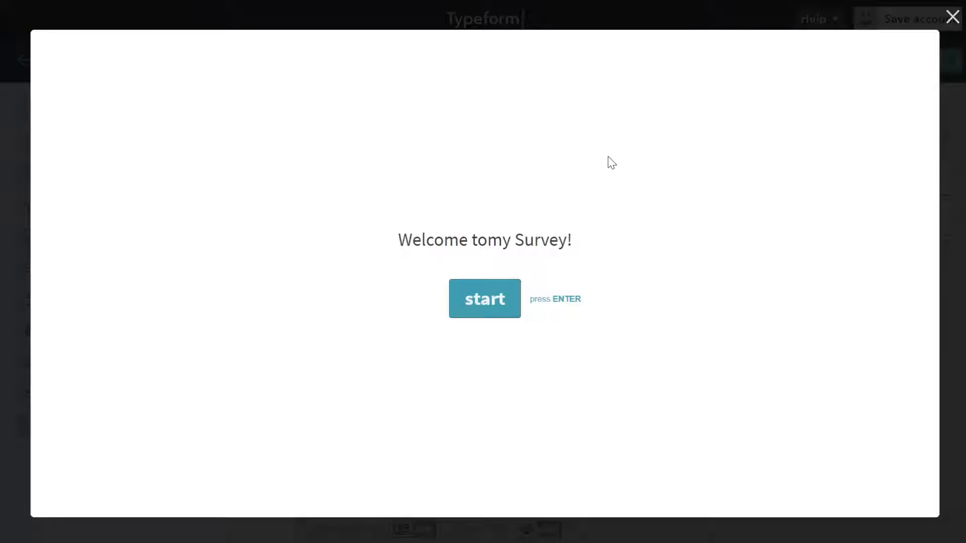
{"action": "left_click", "coordinate": [463, 307]}
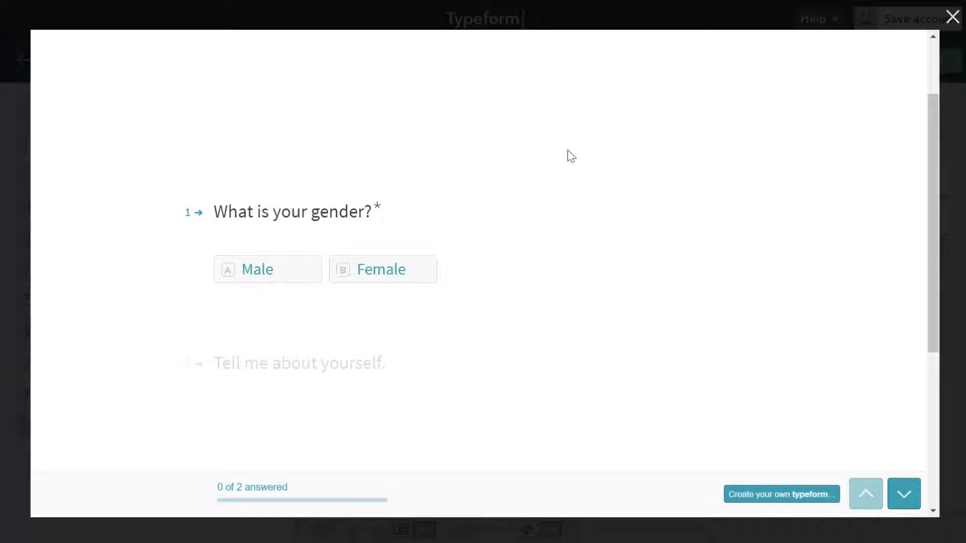
{"action": "left_click", "coordinate": [343, 278]}
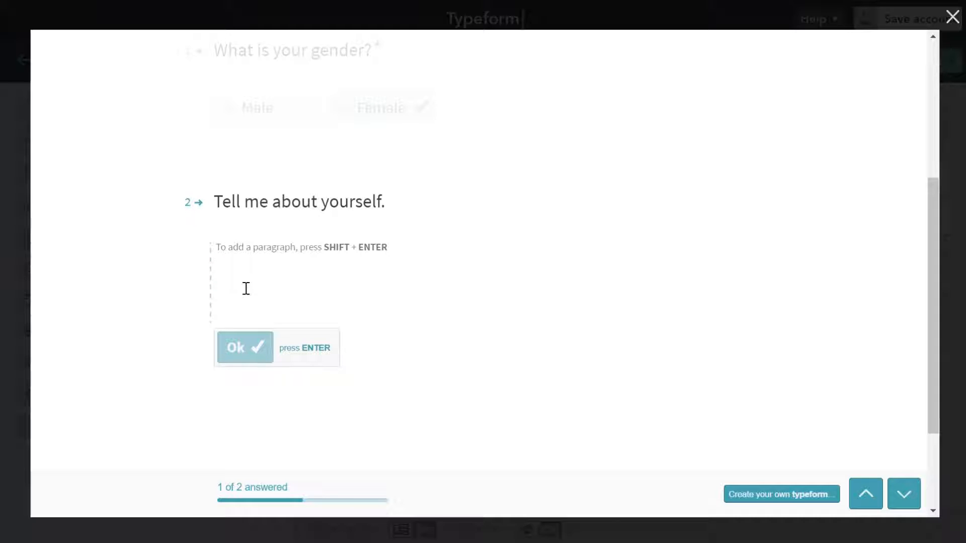
Answer the long-text question with "This is a test.", submit it, and close the preview.
{"action": "type", "text": "I"}
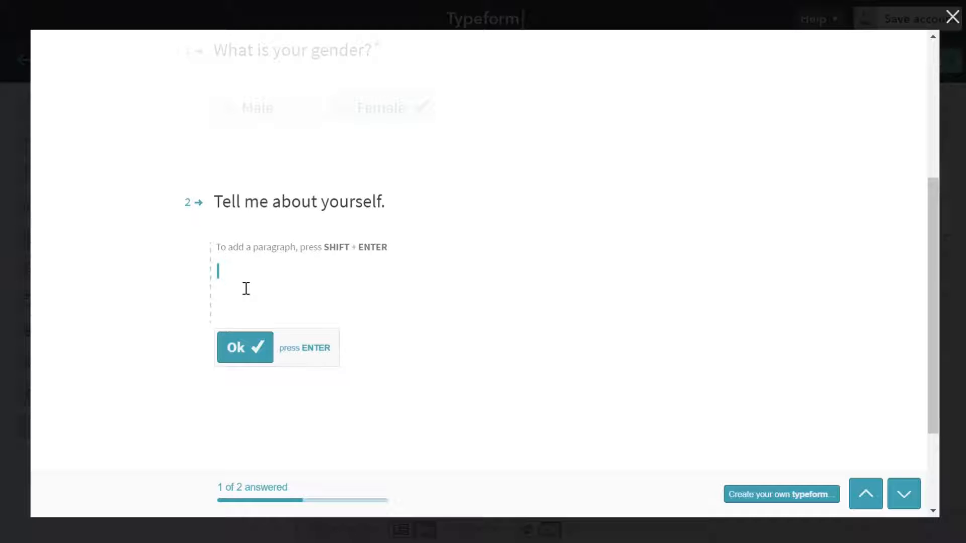
{"action": "key", "text": "BackSpace"}
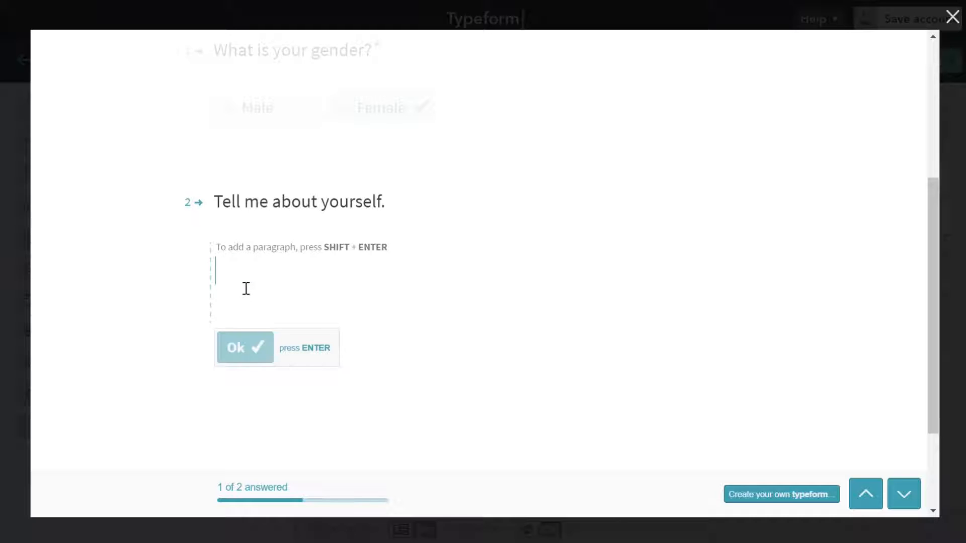
{"action": "type", "text": "This is a test."}
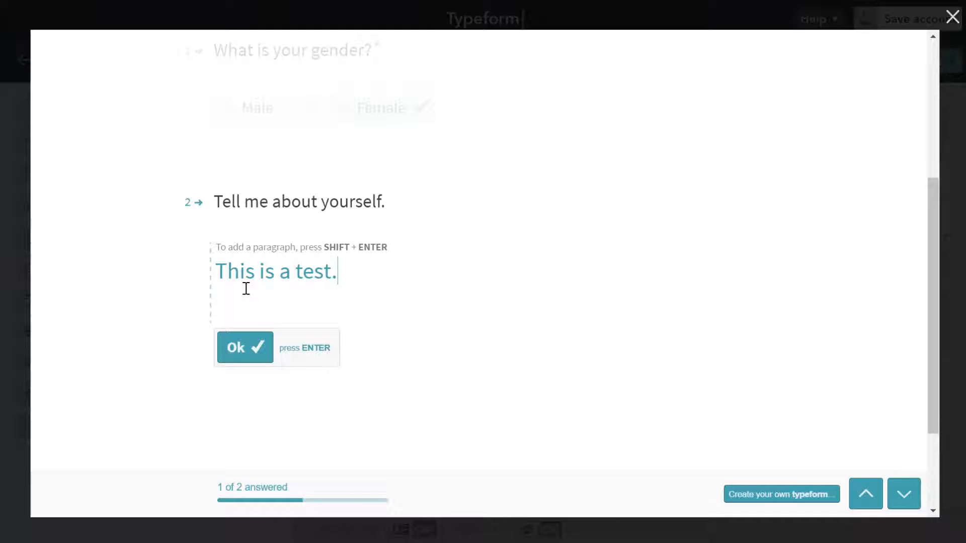
{"action": "left_click", "coordinate": [251, 352]}
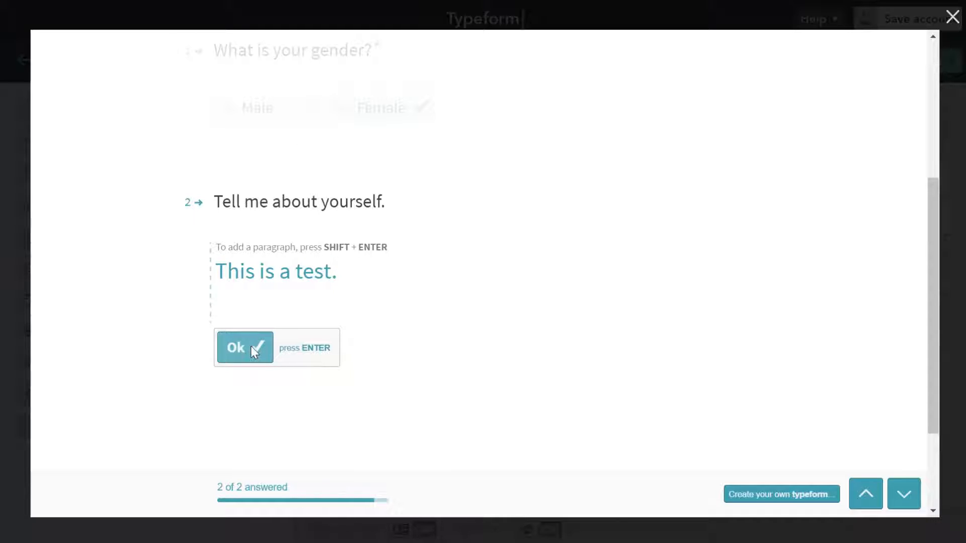
{"action": "left_click", "coordinate": [253, 311]}
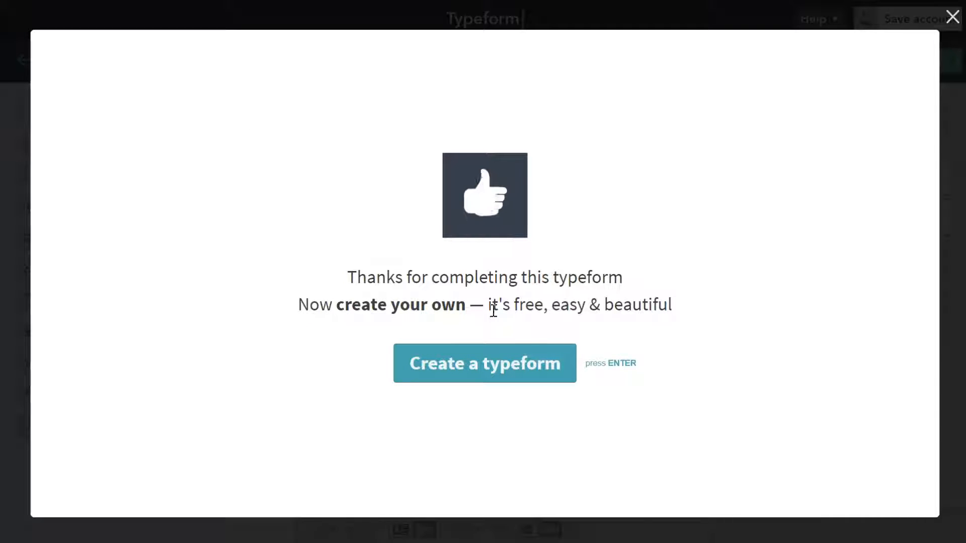
{"action": "left_click", "coordinate": [953, 18]}
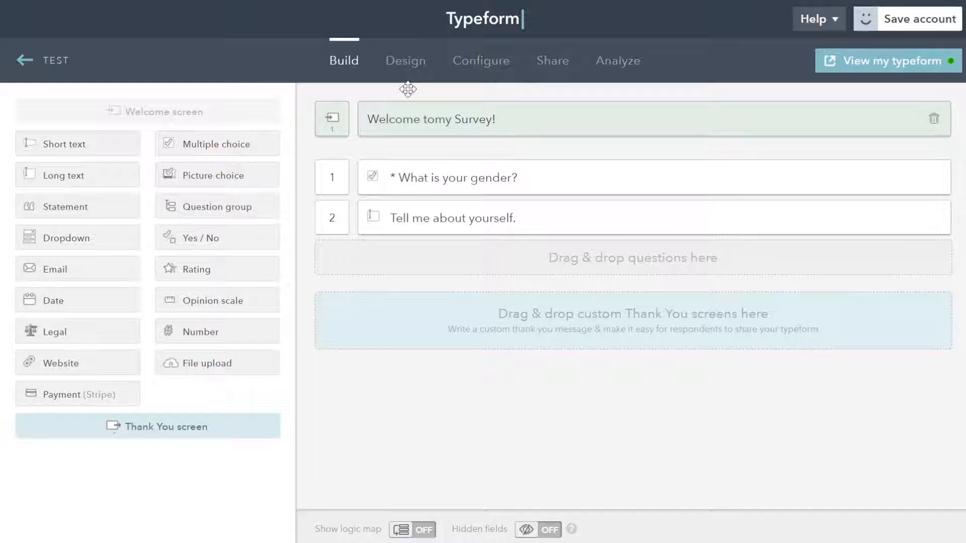
Apply the first white colour palette from the Design colour palettes to the typeform.
{"action": "left_click", "coordinate": [405, 63]}
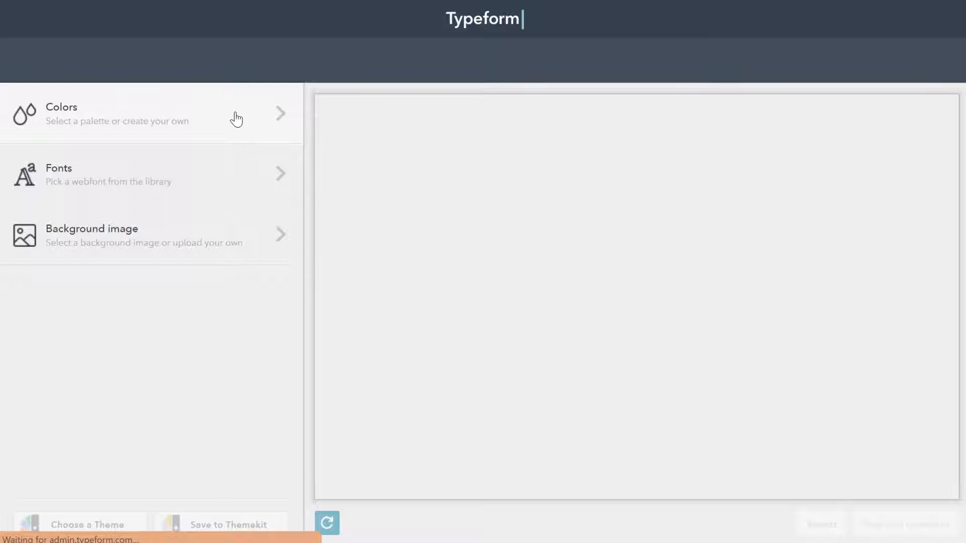
{"action": "left_click", "coordinate": [285, 129]}
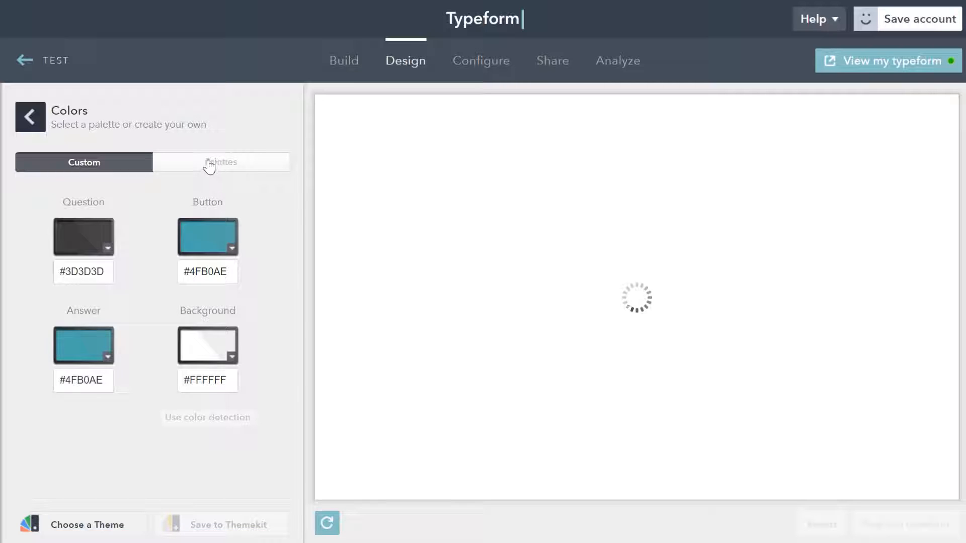
{"action": "left_click", "coordinate": [203, 169]}
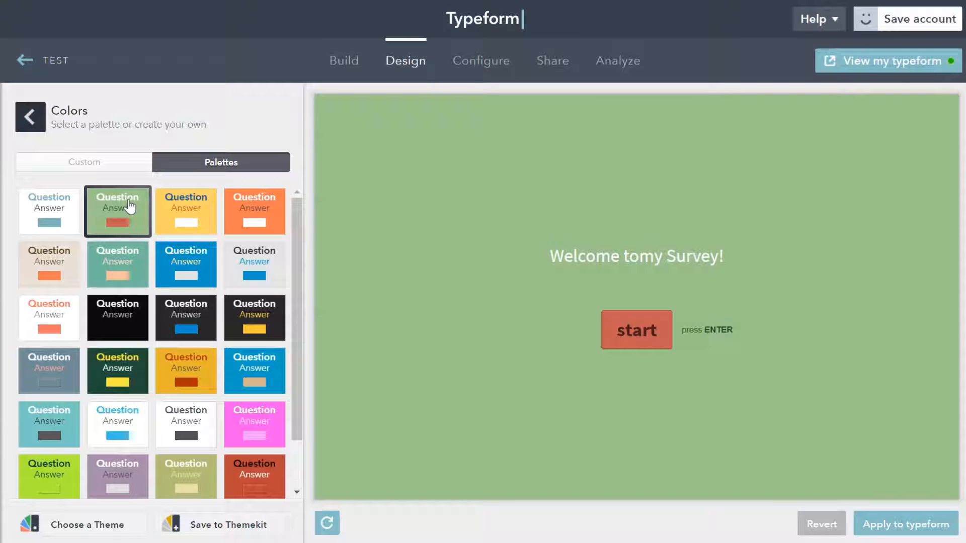
{"action": "left_click", "coordinate": [265, 367]}
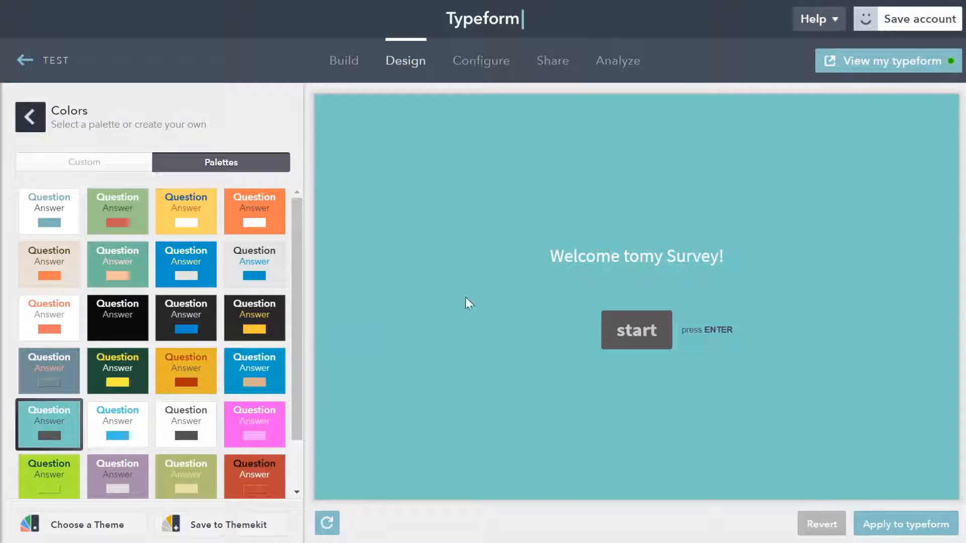
{"action": "left_click", "coordinate": [45, 217]}
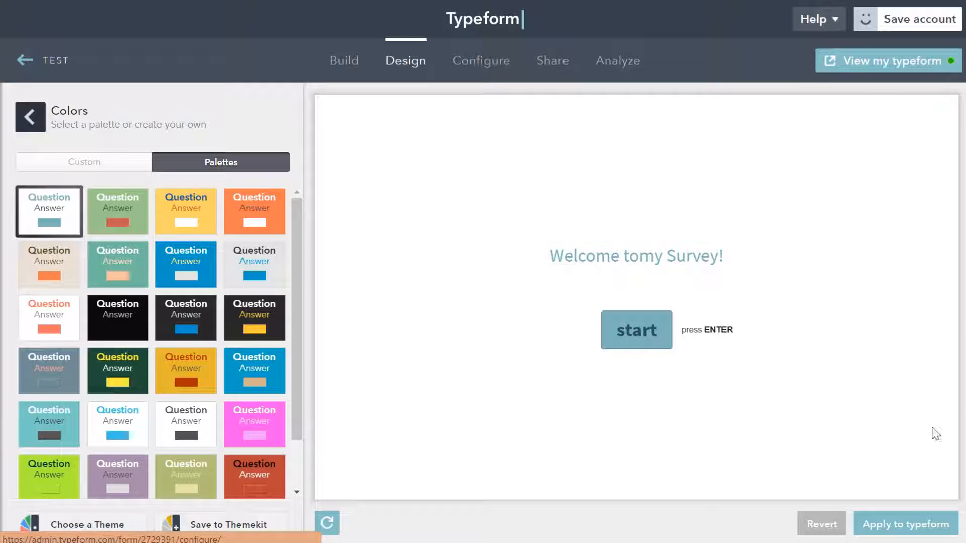
{"action": "left_click", "coordinate": [921, 524]}
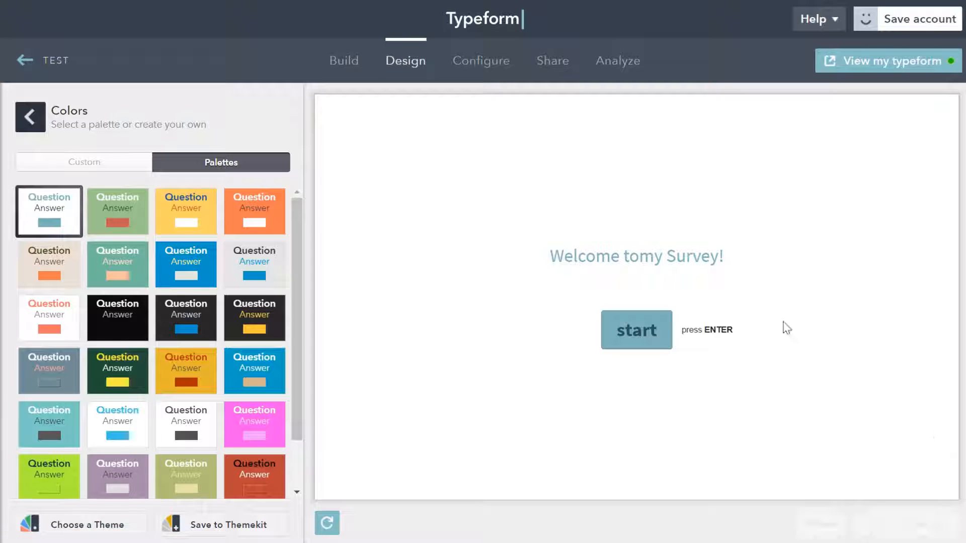
Open the typeform's general configuration settings.
{"action": "left_click", "coordinate": [468, 60]}
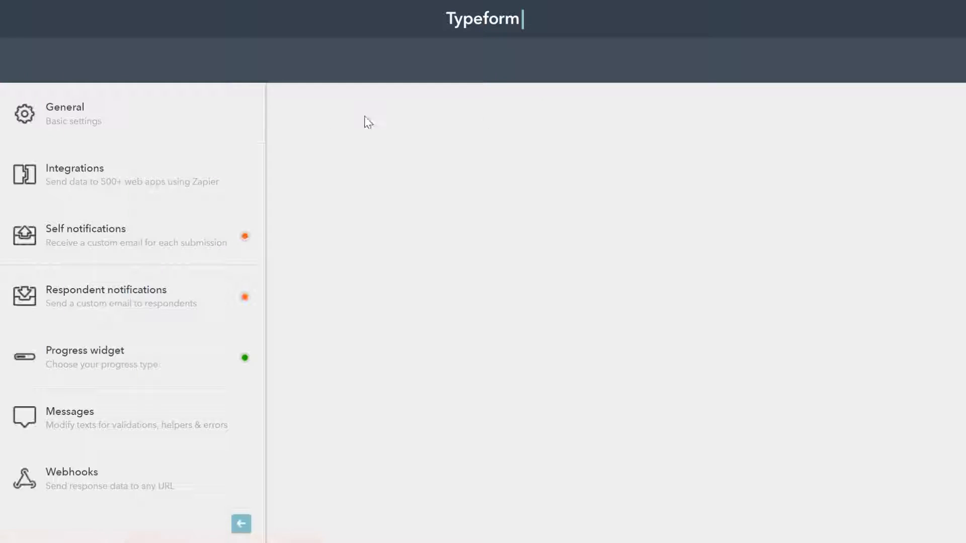
{"action": "left_click", "coordinate": [158, 121]}
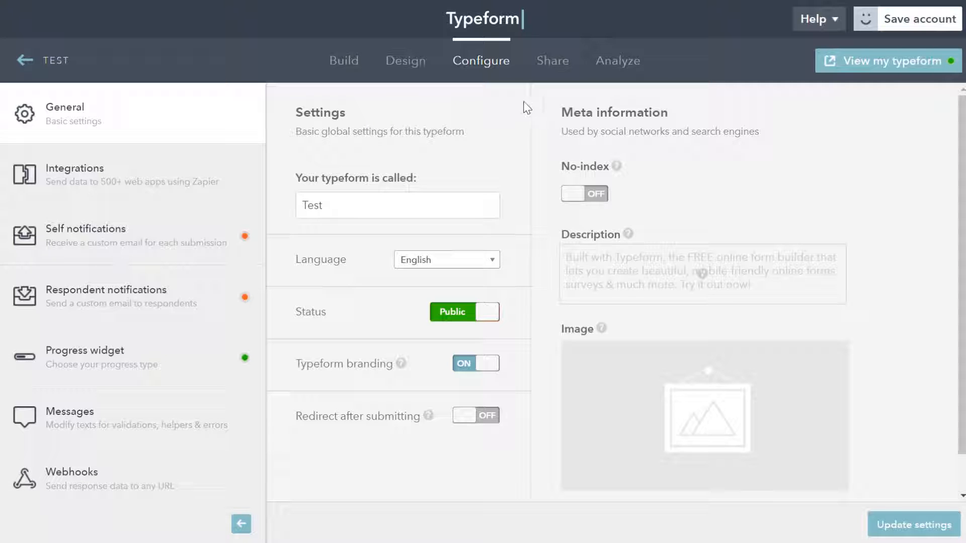
Open the Share section, dismissing the save-account prompt.
{"action": "left_click", "coordinate": [552, 64]}
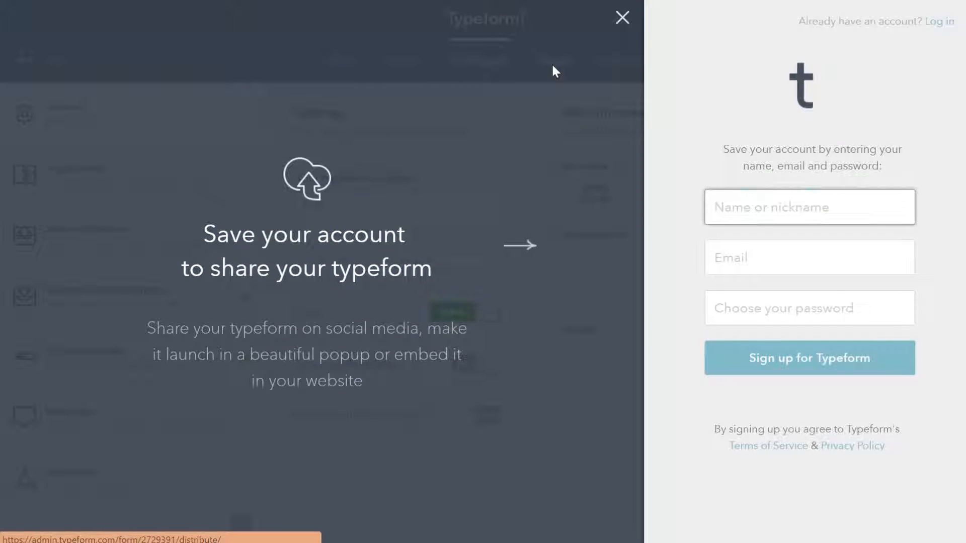
{"action": "left_click", "coordinate": [622, 18]}
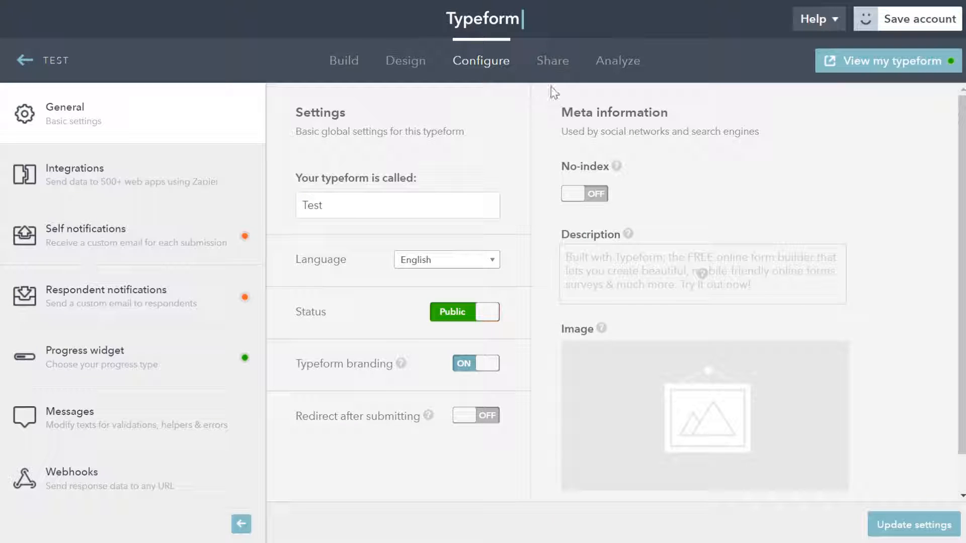
{"action": "left_click", "coordinate": [565, 63]}
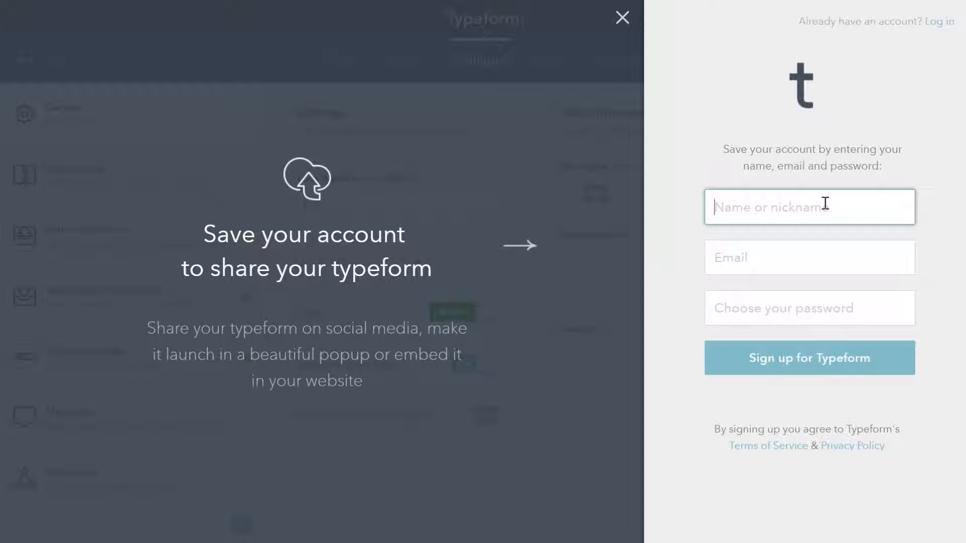
{"action": "left_click", "coordinate": [624, 18]}
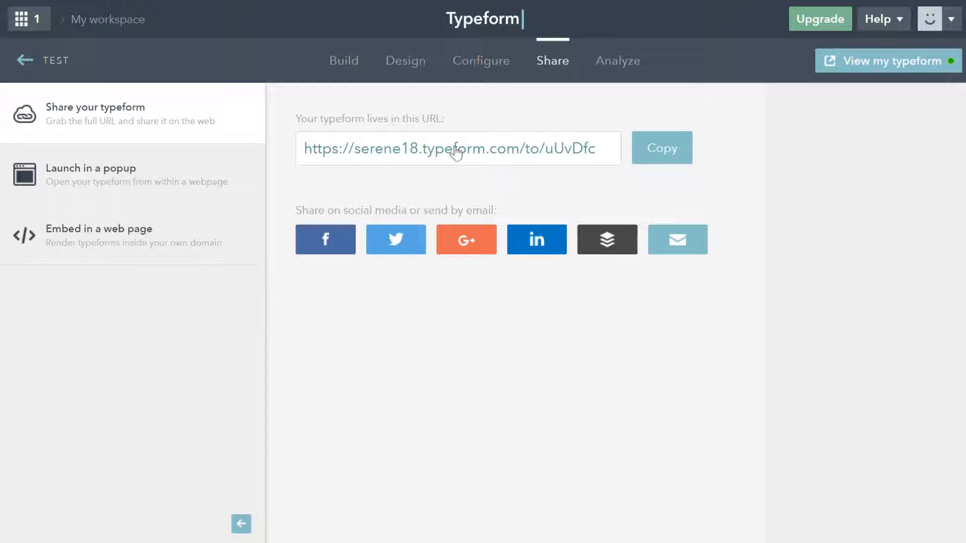
Copy the typeform's share URL.
{"action": "left_click", "coordinate": [561, 57]}
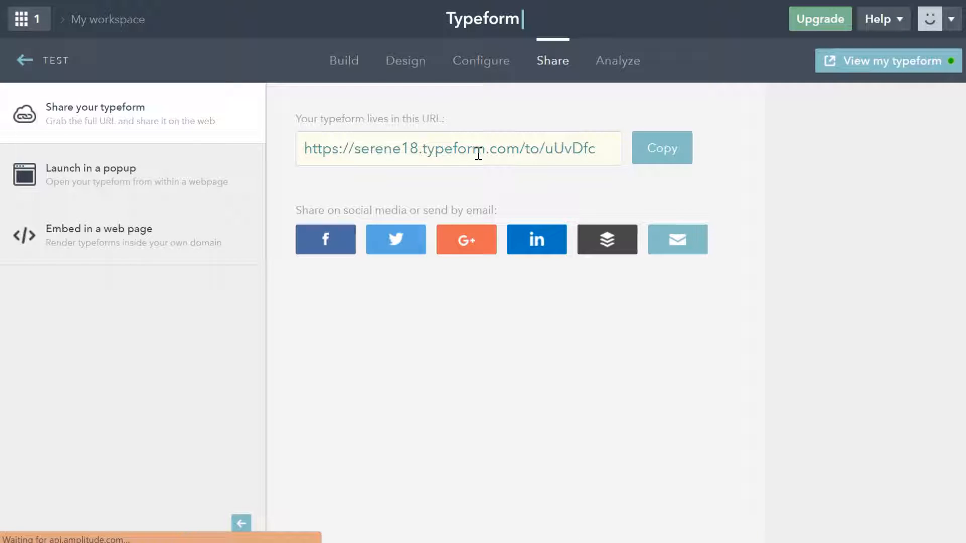
{"action": "left_click", "coordinate": [574, 146]}
{"action": "left_click", "coordinate": [649, 156]}
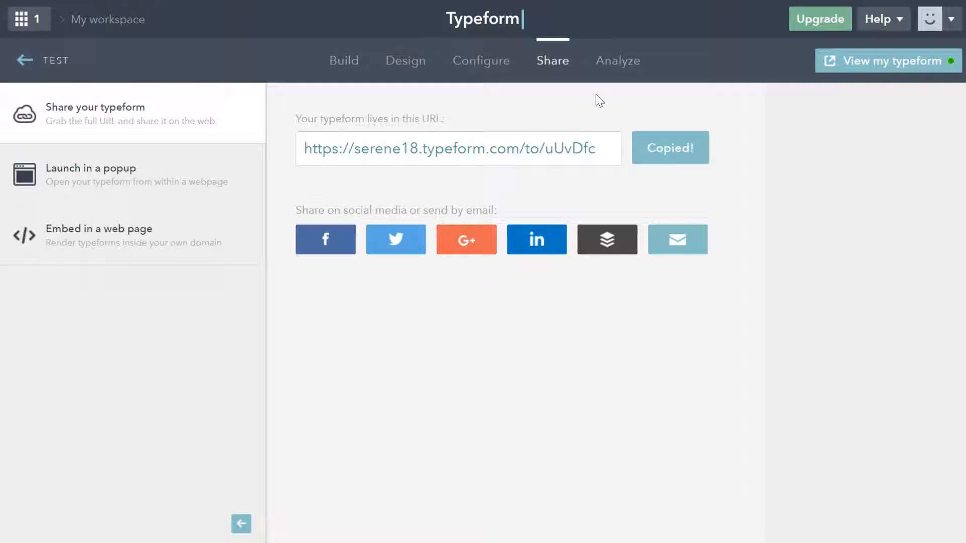
Examine the Analyze section and the Share section's popup and web-page embed options.
{"action": "left_click", "coordinate": [613, 63]}
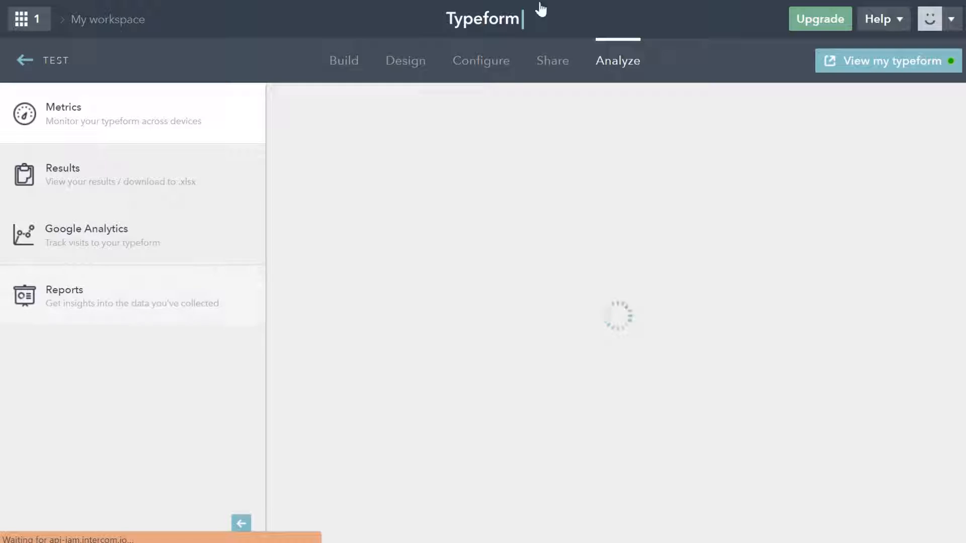
{"action": "left_click", "coordinate": [561, 64]}
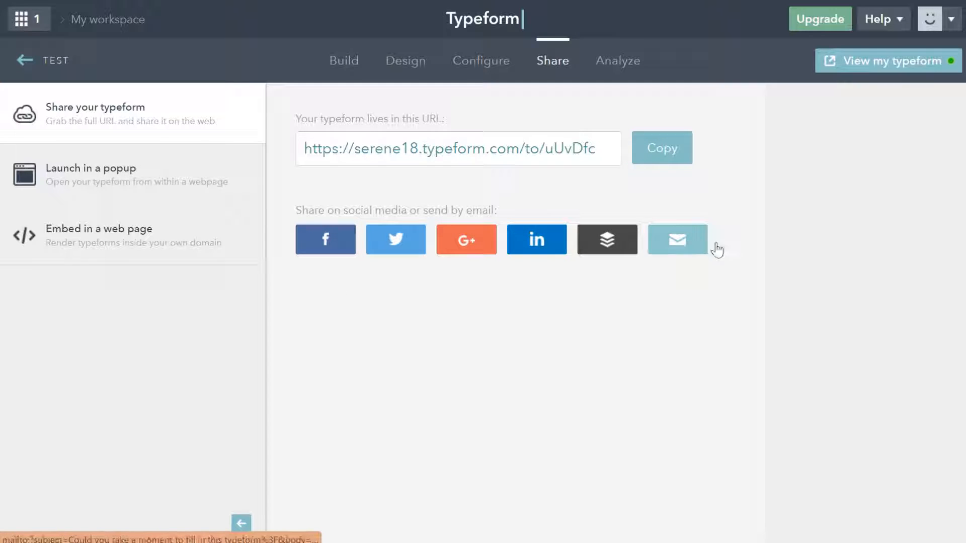
{"action": "left_click", "coordinate": [158, 171]}
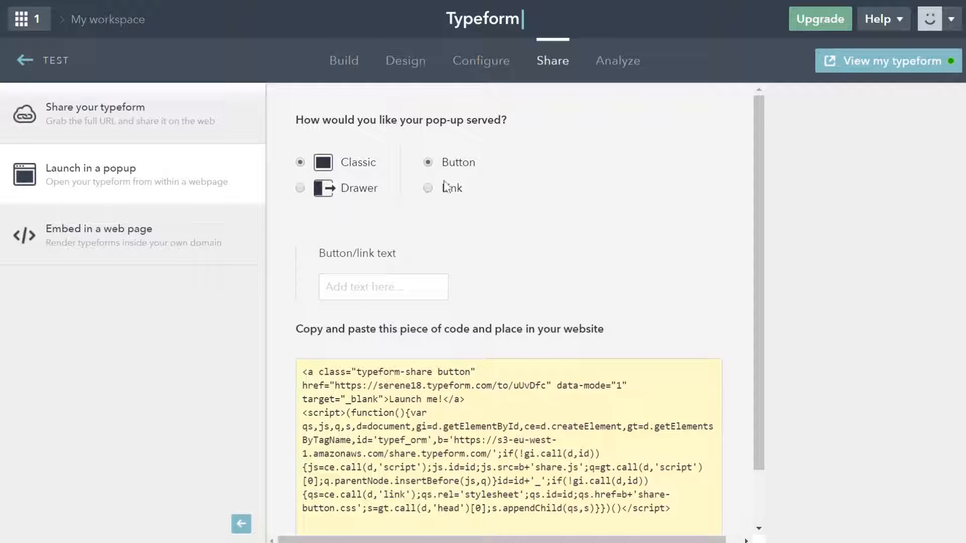
{"action": "scroll", "coordinate": [758, 243], "scroll_direction": "down", "scroll_amount": 2}
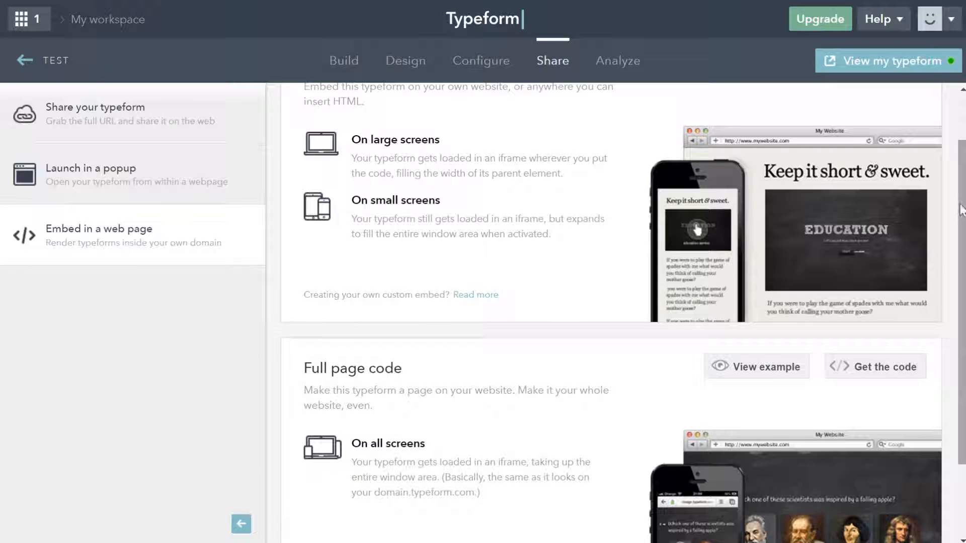
{"action": "left_click_drag", "start_coordinate": [958, 200], "coordinate": [959, 115]}
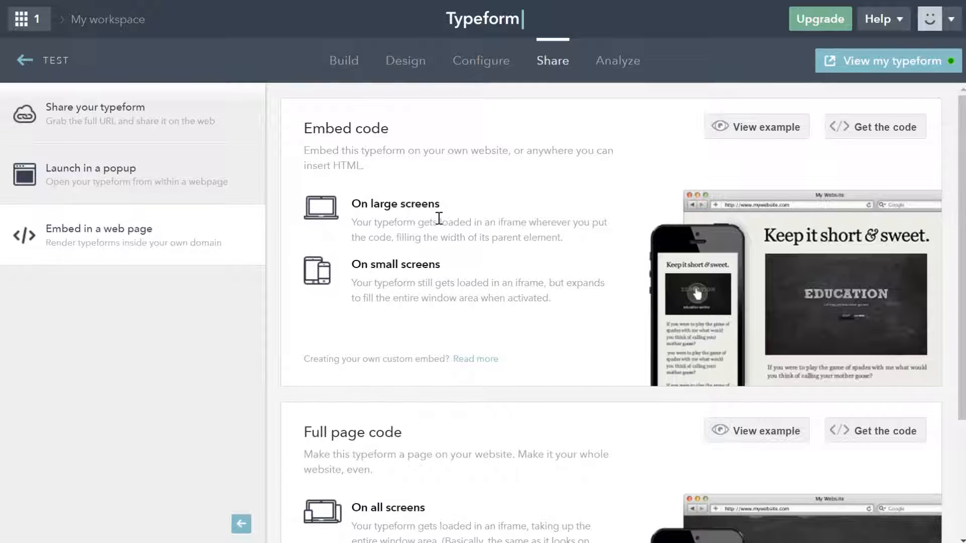
{"action": "left_click_drag", "start_coordinate": [962, 94], "coordinate": [962, 217]}
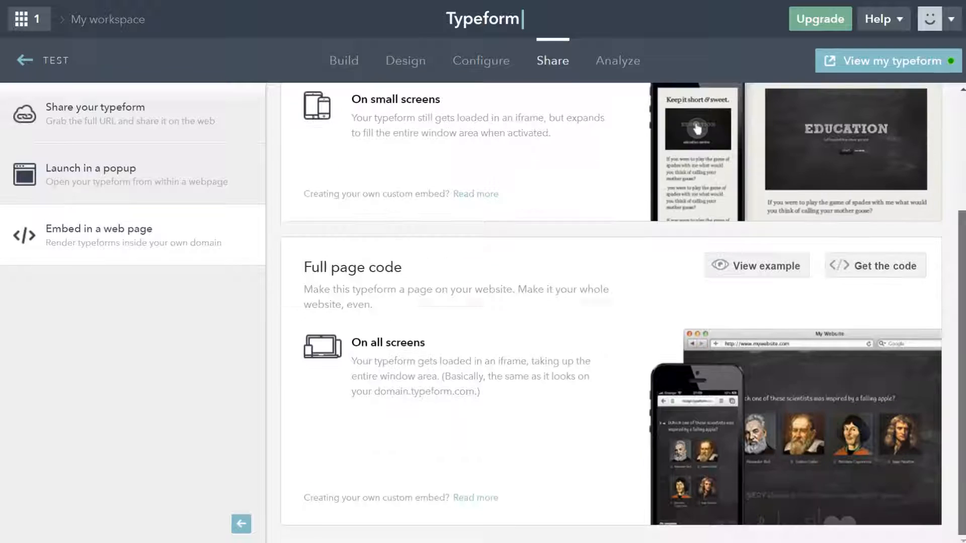
{"action": "scroll", "coordinate": [940, 150], "scroll_direction": "up", "scroll_amount": 3}
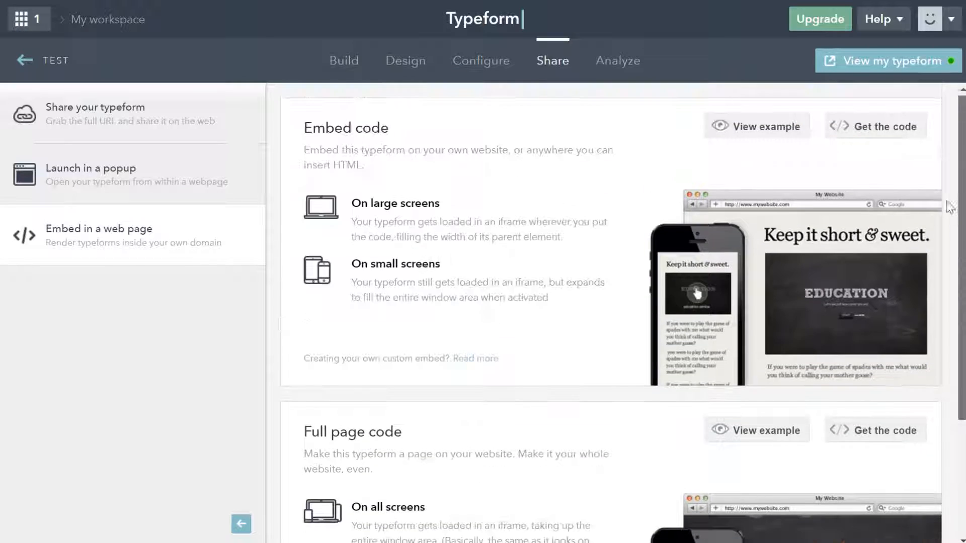